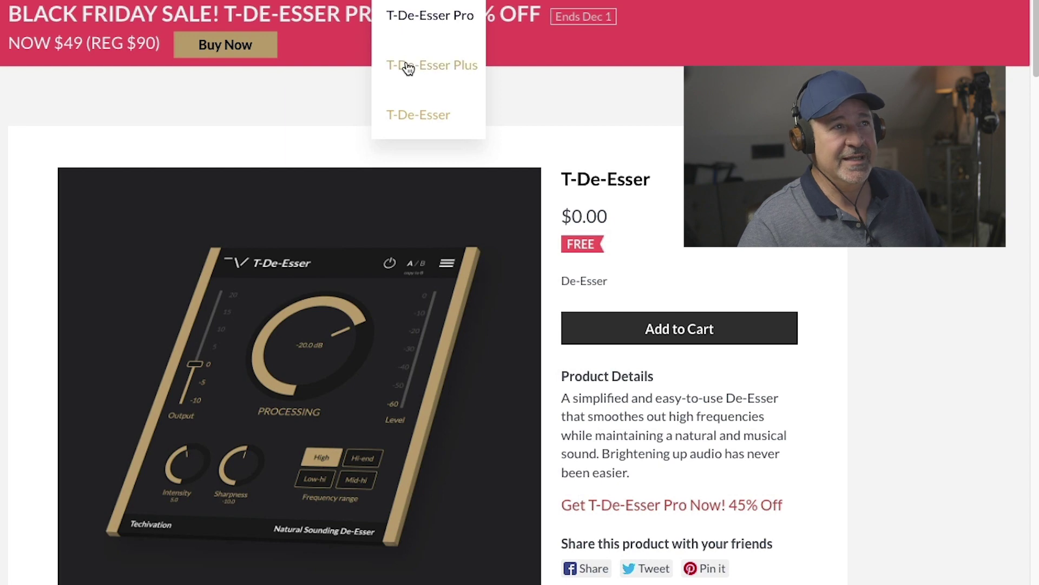
Choose T-De-Esser Plus from the products dropdown to load its product page.
click(408, 66)
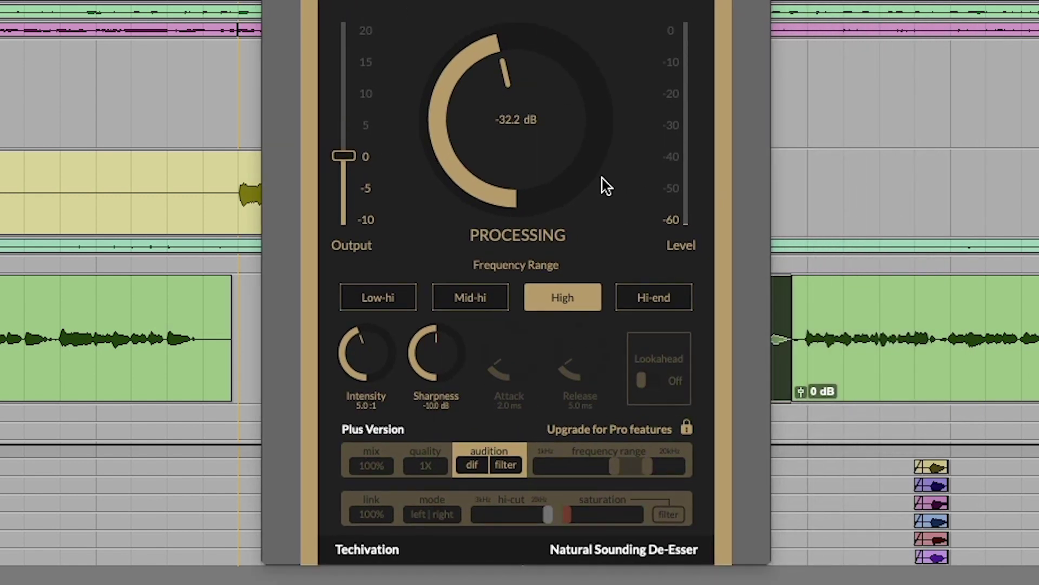
Cycle the Frequency Range through Low-hi, Mid-hi and High, ending on Hi-end.
click(382, 291)
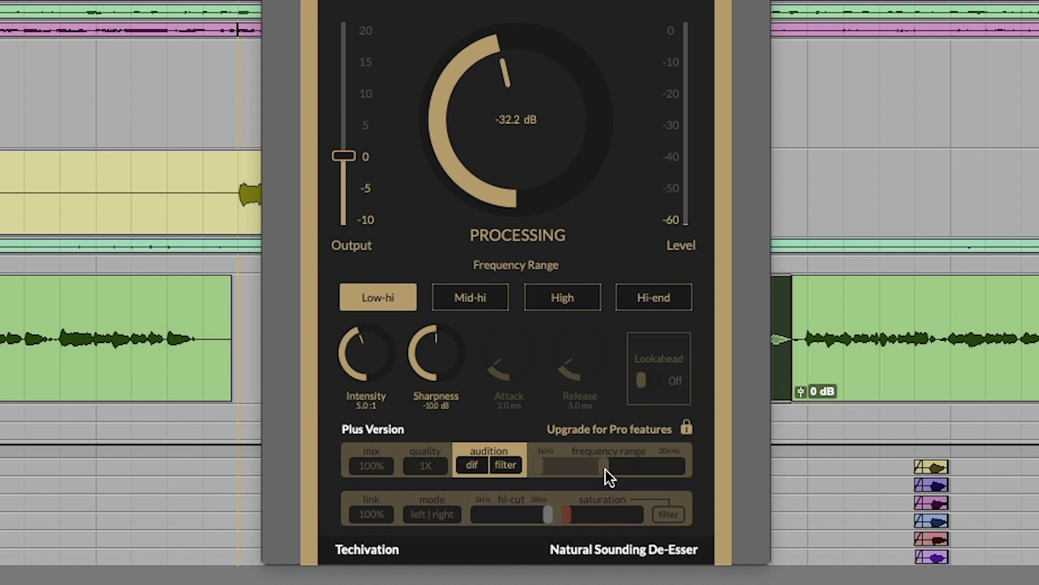
click(480, 297)
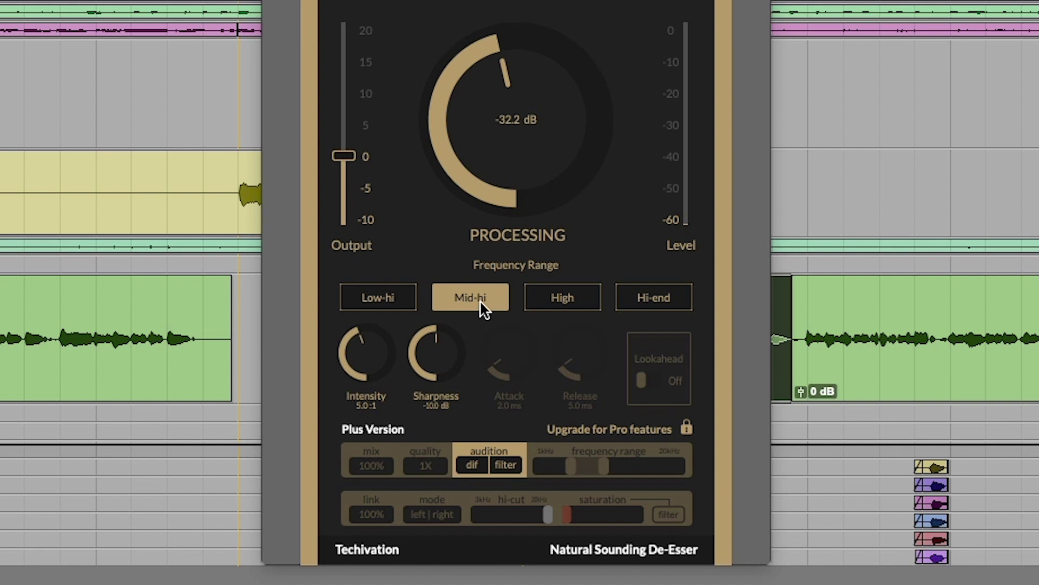
click(567, 306)
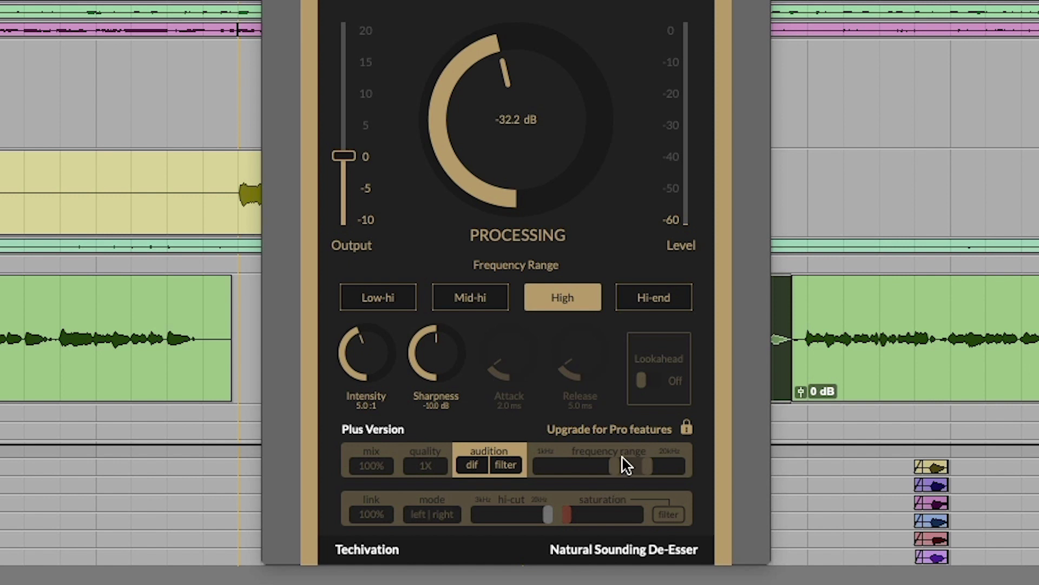
click(652, 299)
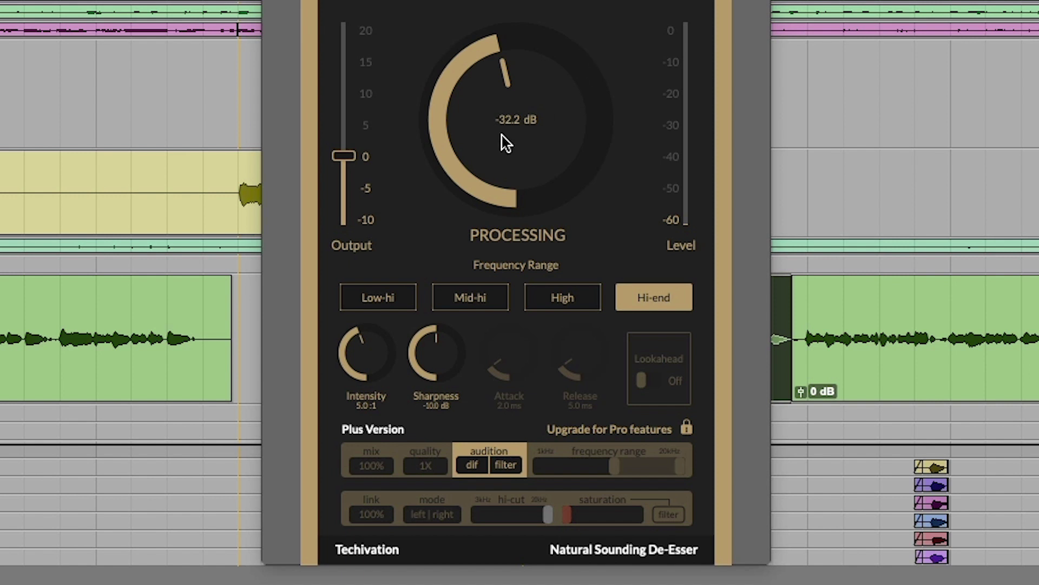
mouse_move(333, 174)
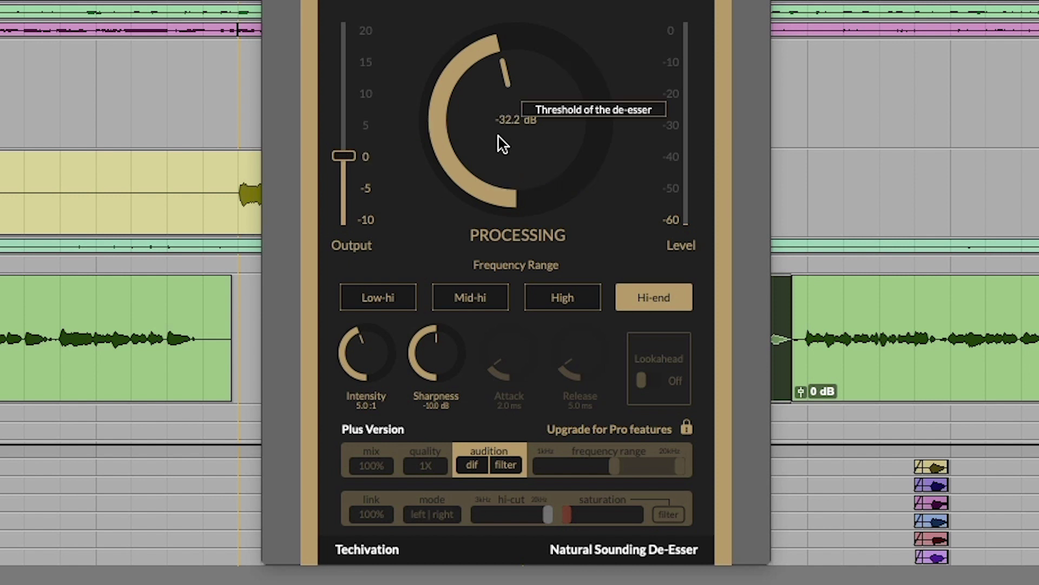
click(473, 465)
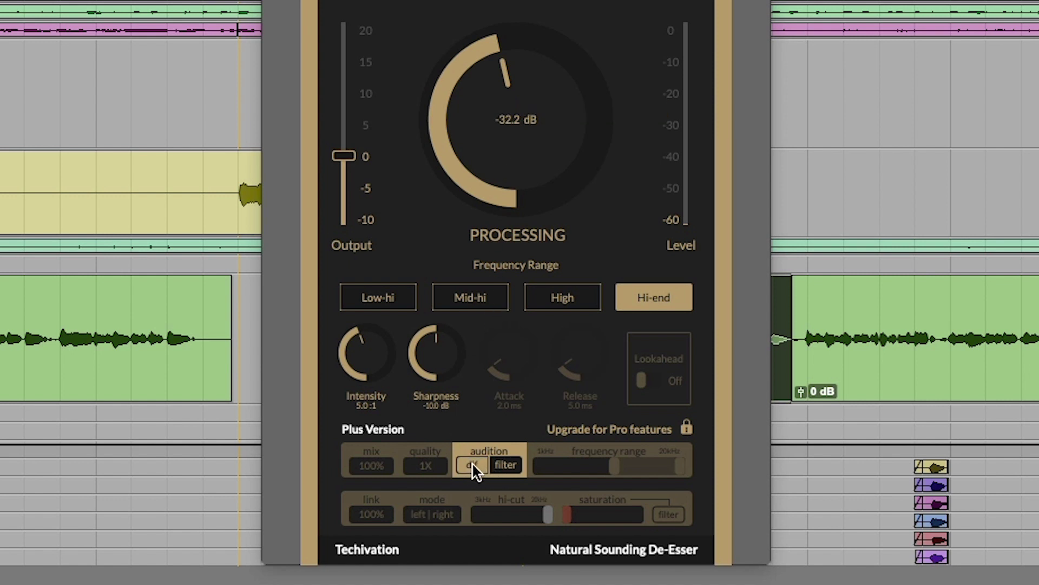
click(473, 464)
Compare the Low-hi, Hi-end and Mid-hi frequency ranges, then settle on High.
click(373, 301)
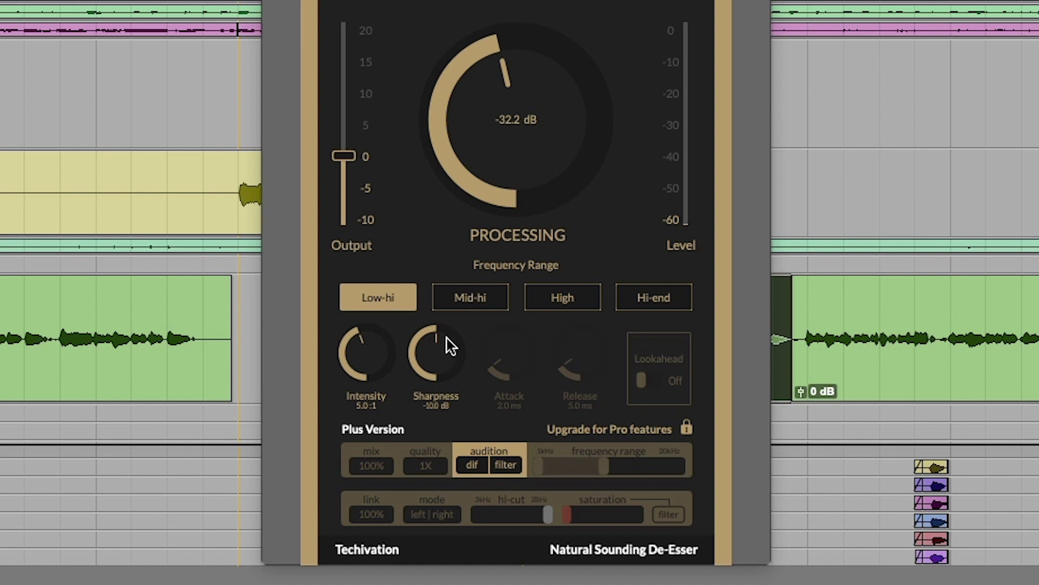
click(658, 293)
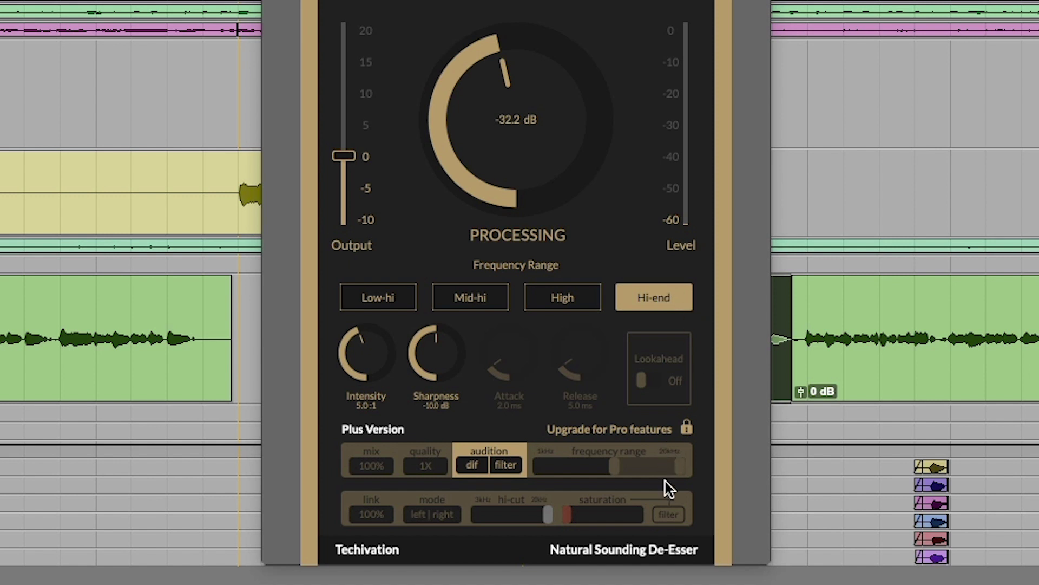
click(486, 303)
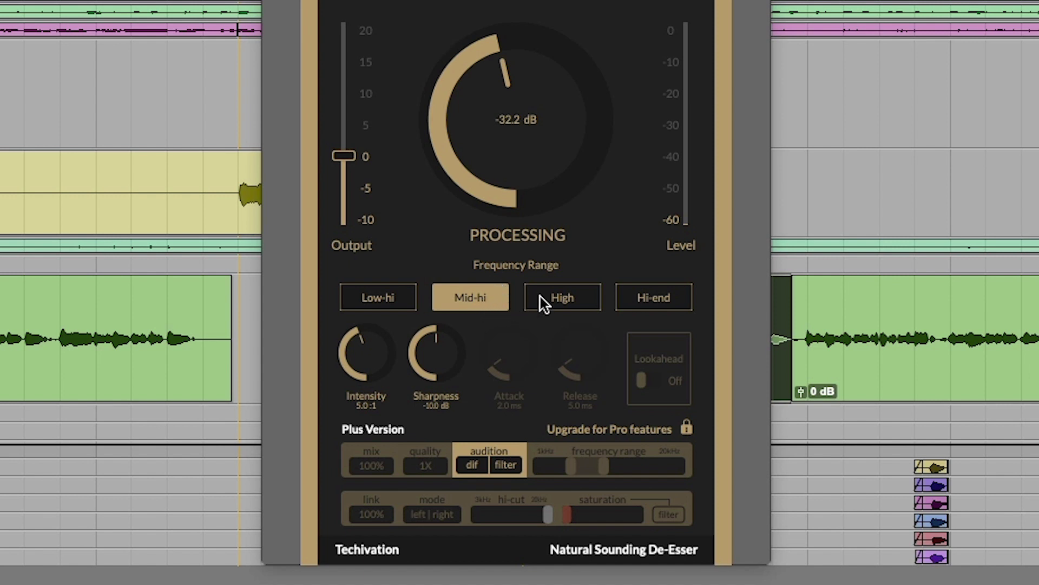
click(570, 297)
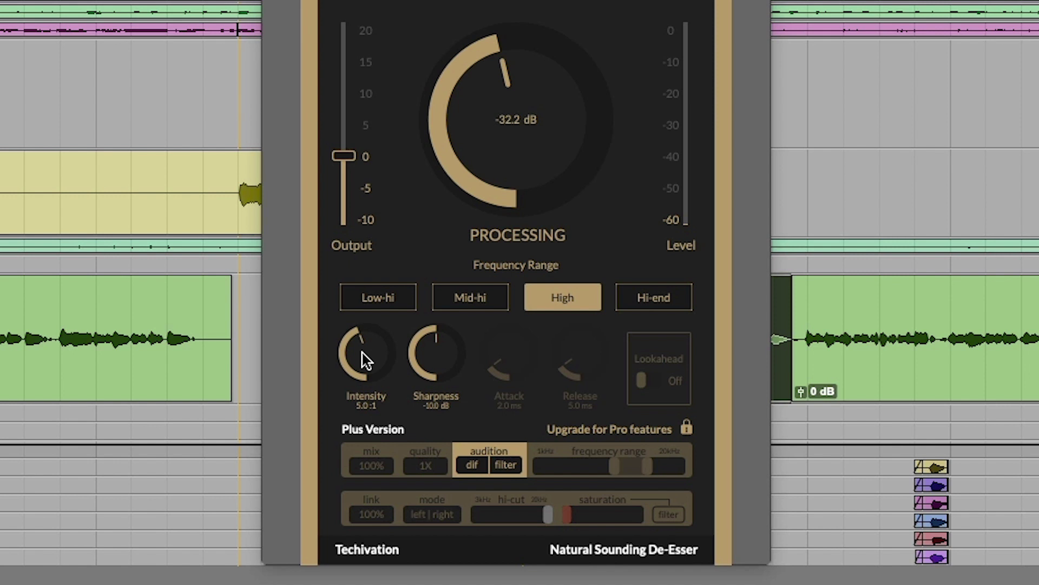
Try Intensity near 7.4:1, return it to 5.0:1, and set Sharpness to -8.5 dB.
drag(360, 346, 367, 325)
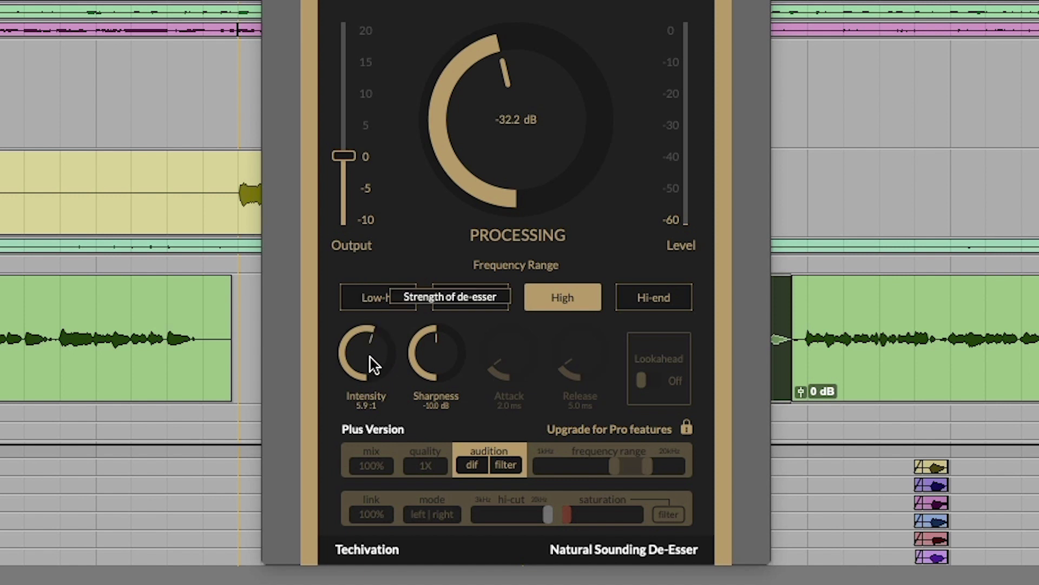
drag(370, 363, 373, 389)
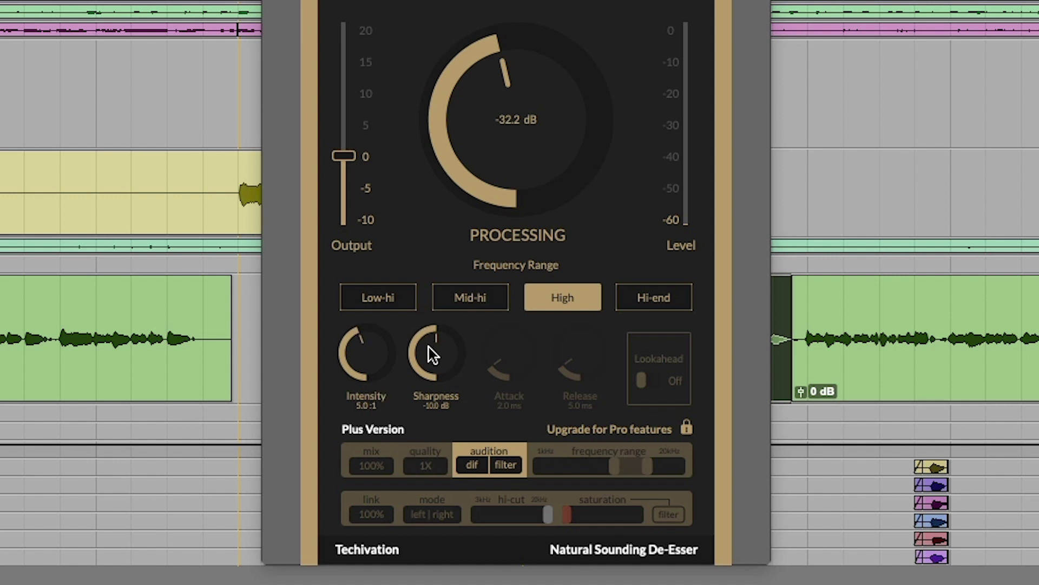
drag(438, 350, 448, 466)
drag(439, 345, 447, 187)
Scroll the Sharpness knob down from -8.5 dB to -11.2 dB.
scroll(441, 383, down, 2)
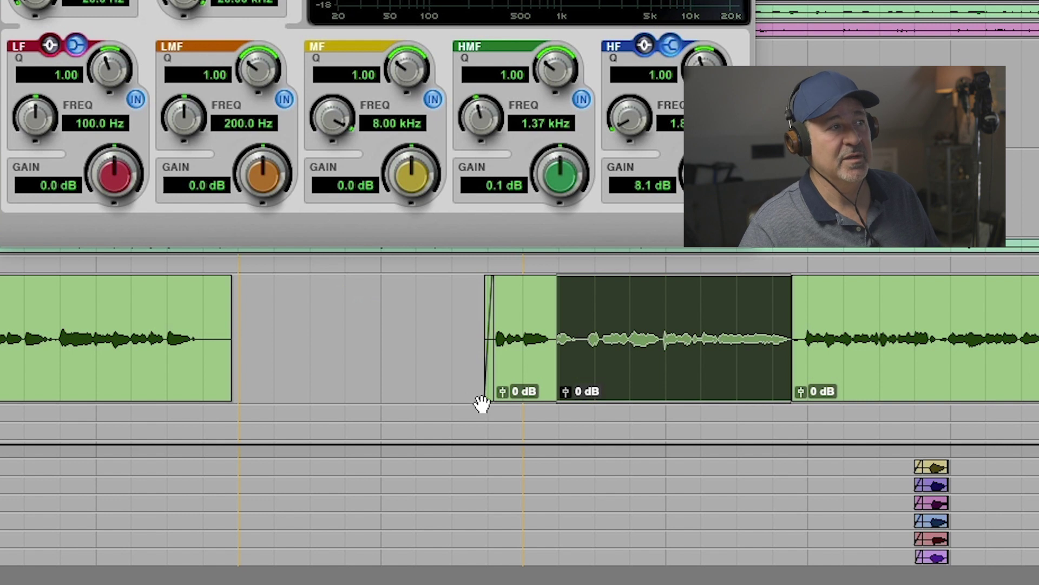
Play the selected vocal phrase twice to audition it.
key(space)
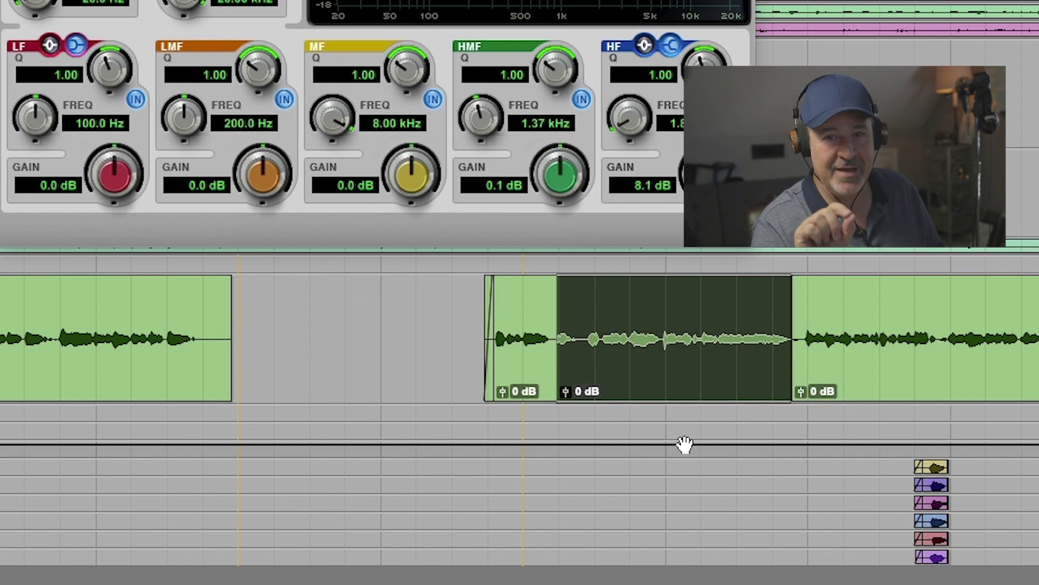
key(space)
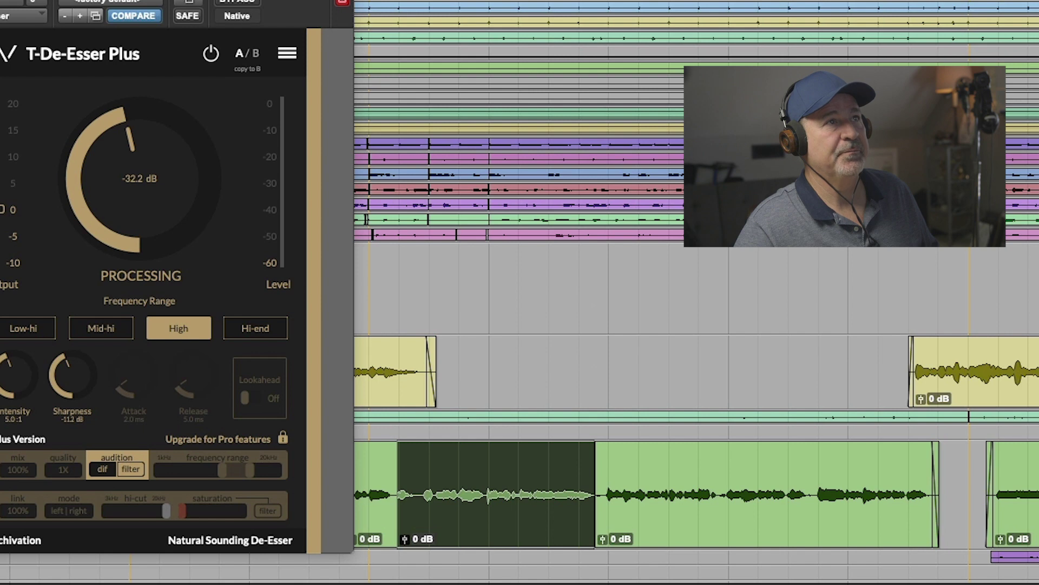
Load the Default Preset so the threshold returns to -20.0 dB, then play the vocal.
drag(140, 0, 193, 13)
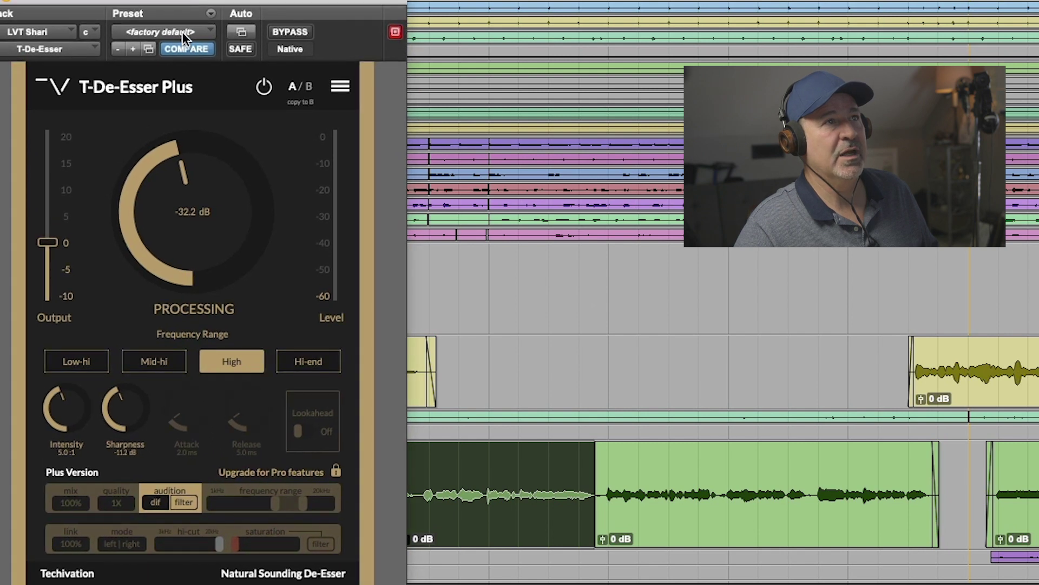
click(340, 86)
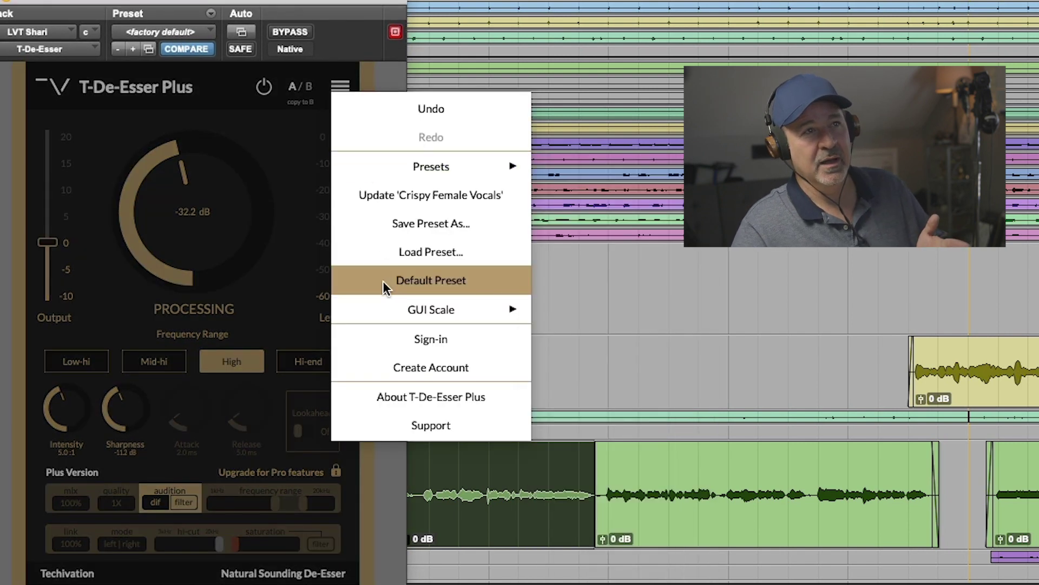
mouse_move(427, 167)
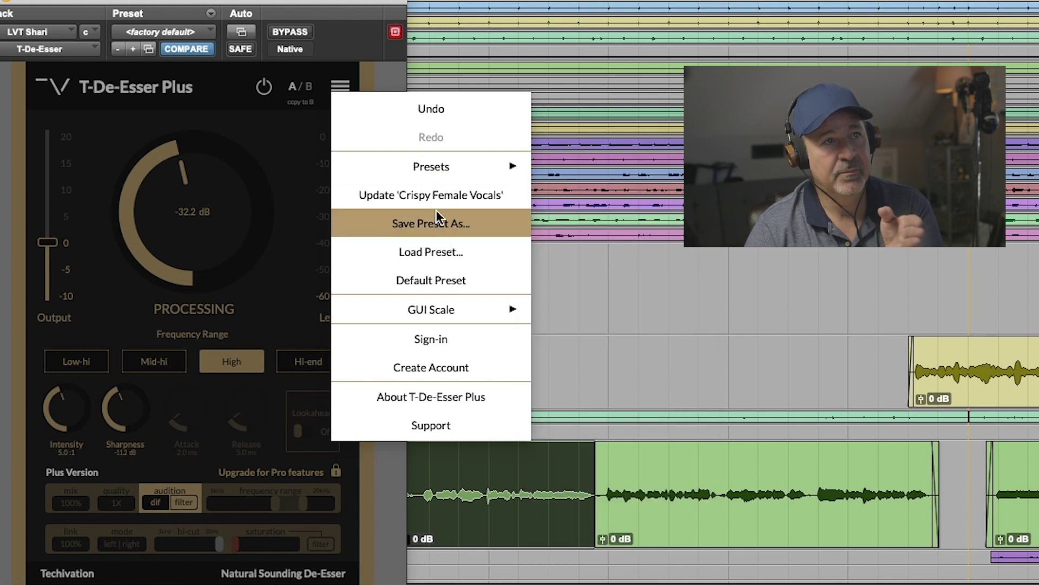
click(445, 274)
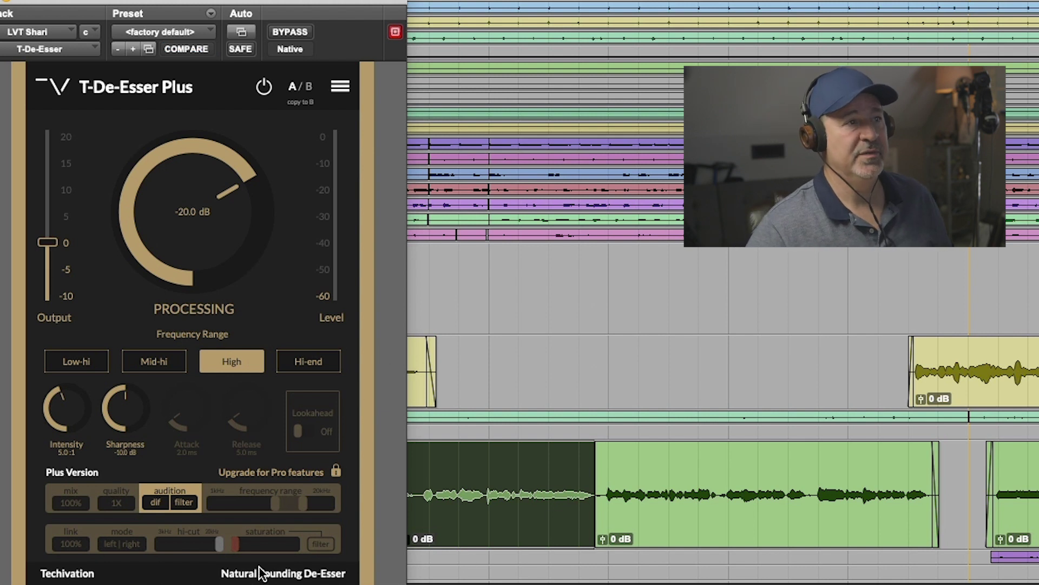
key(space)
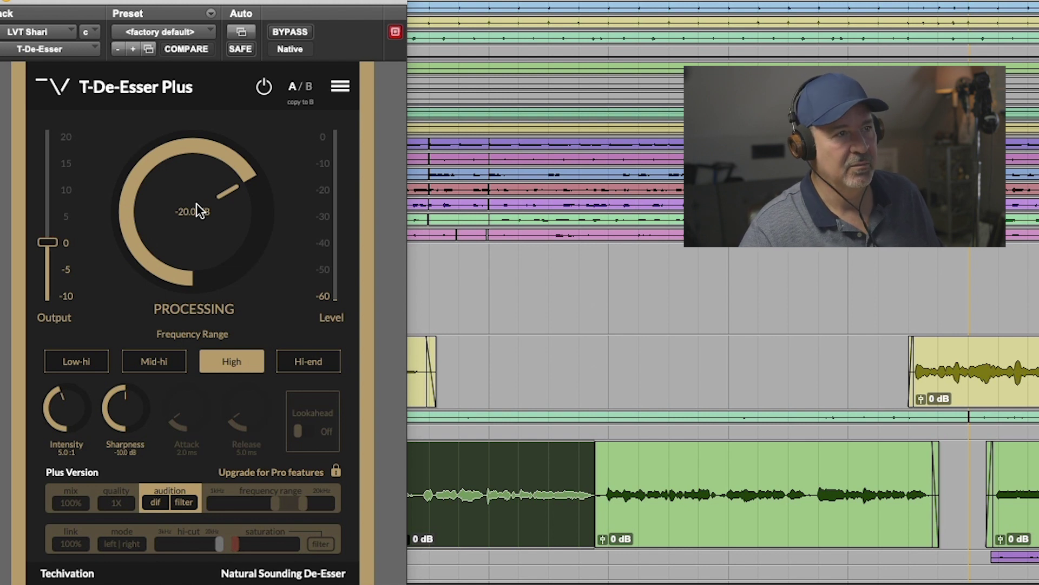
While playing the vocal, drop the threshold to -35.3 dB, then ease it up to -32.1 dB.
key(space)
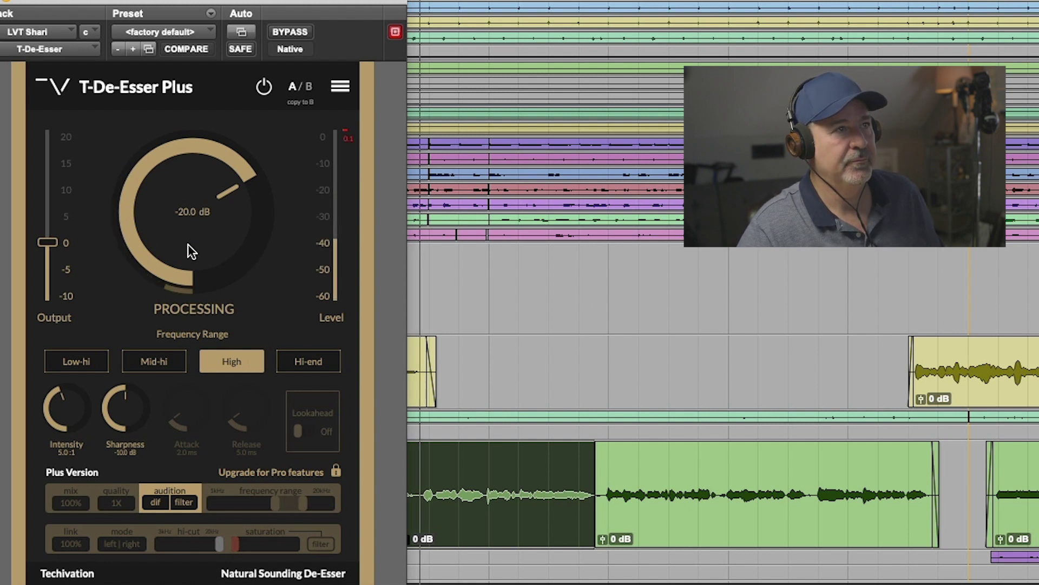
drag(191, 203, 173, 280)
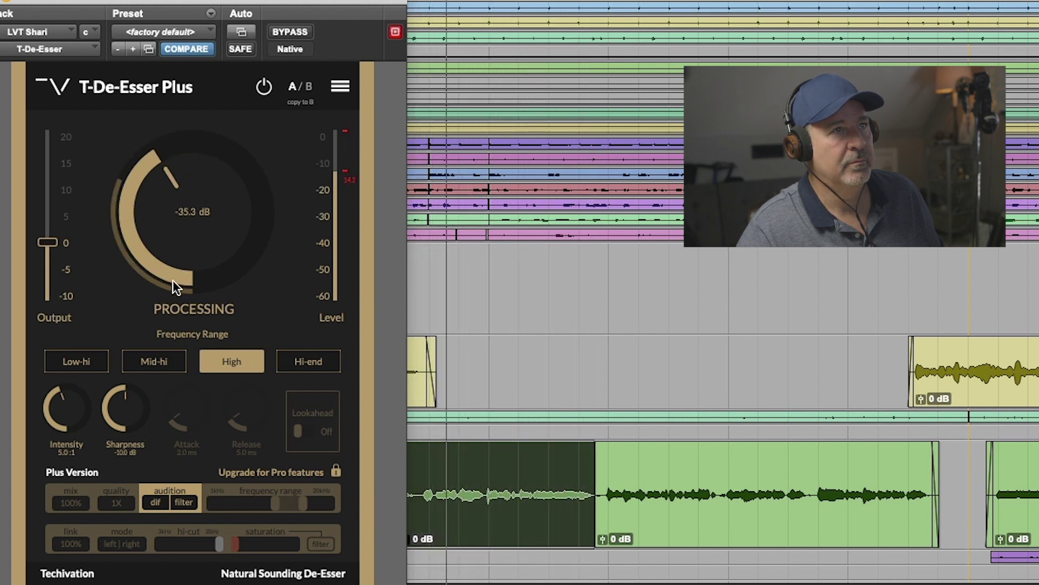
key(space)
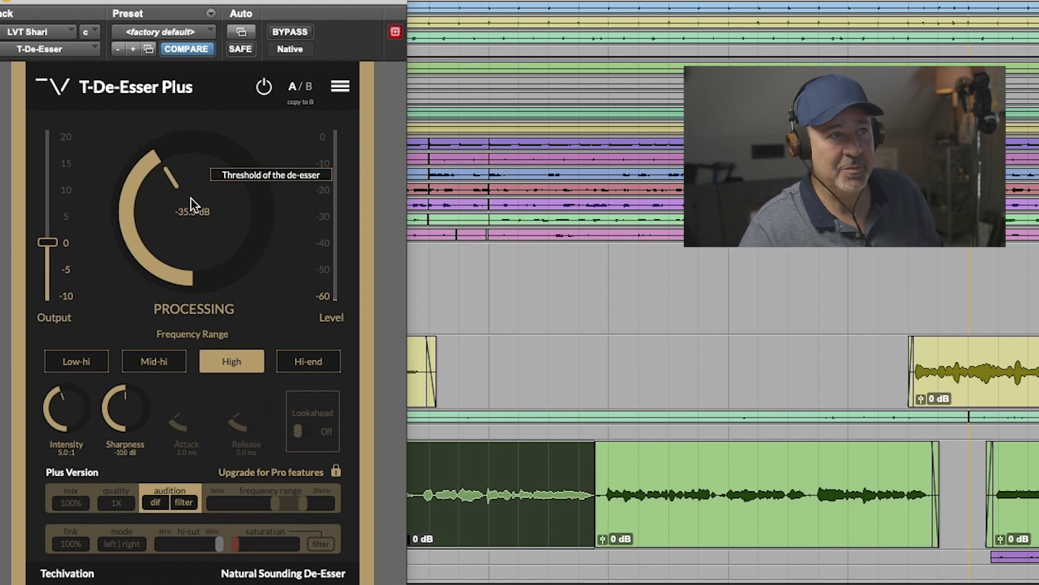
drag(191, 197, 196, 184)
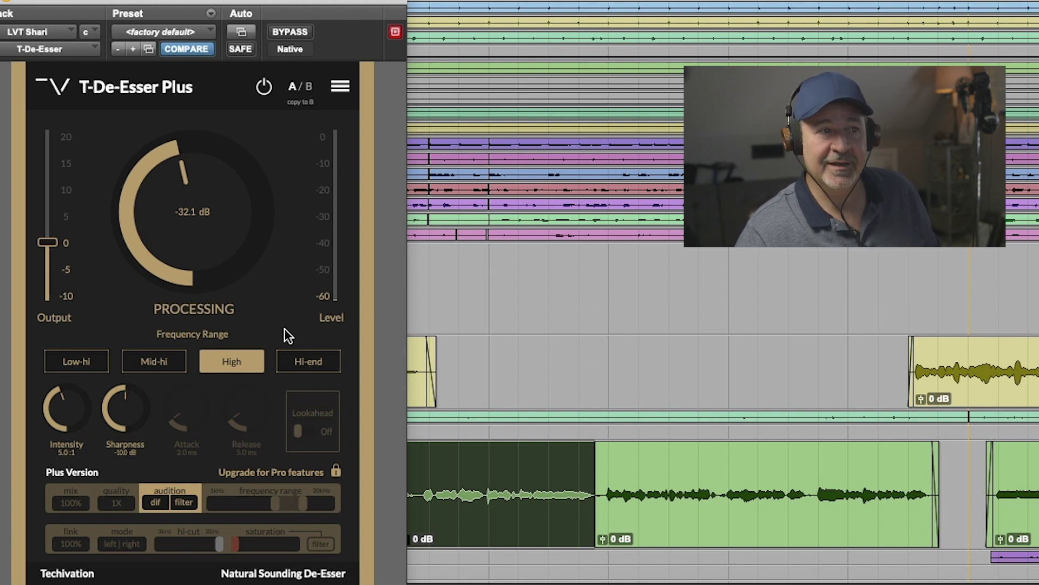
key(space)
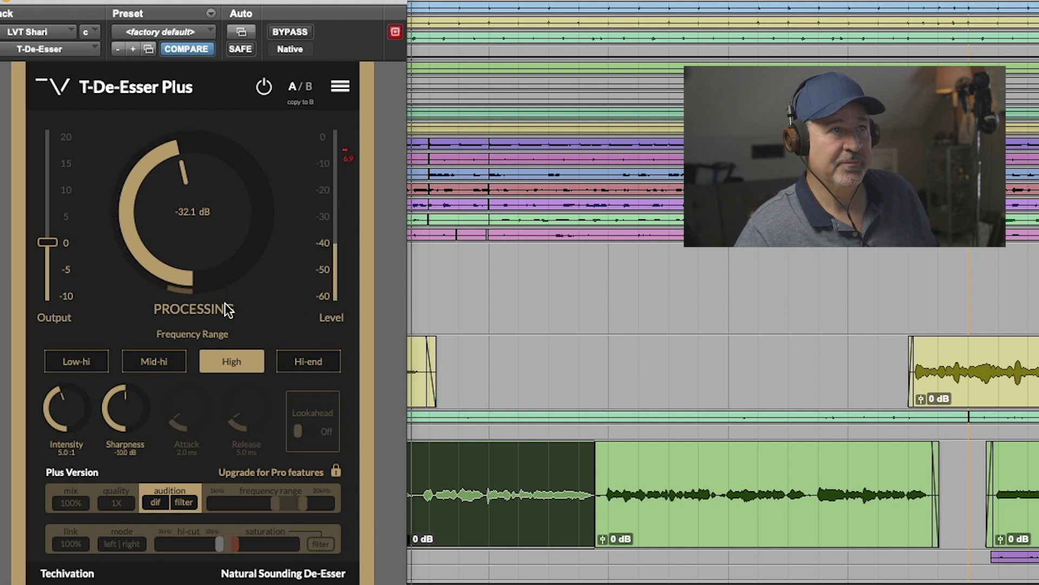
Compare Hi-end with High, keep Hi-end, and raise the threshold to -29.1 dB during playback.
click(300, 365)
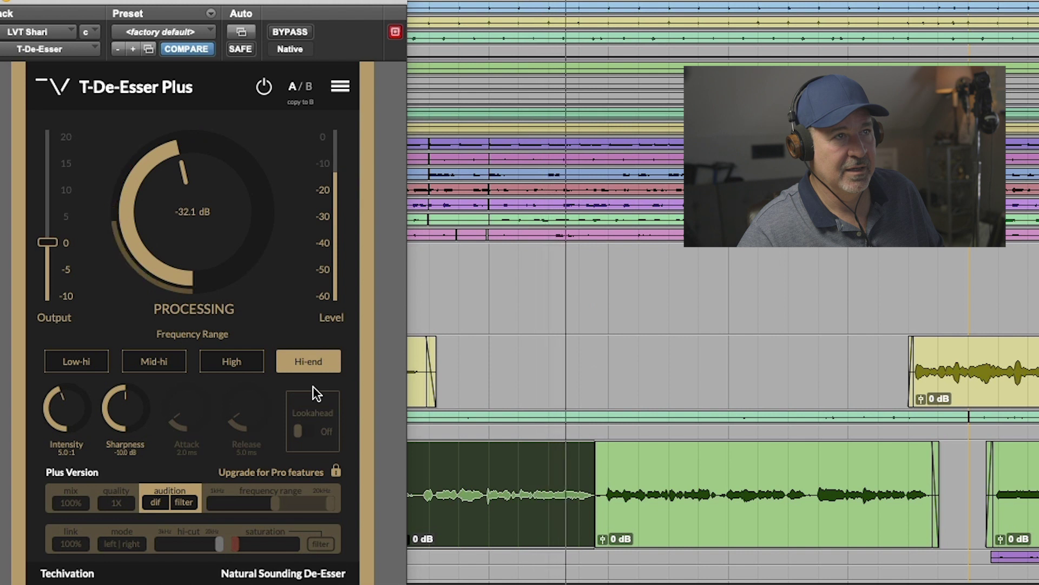
click(238, 361)
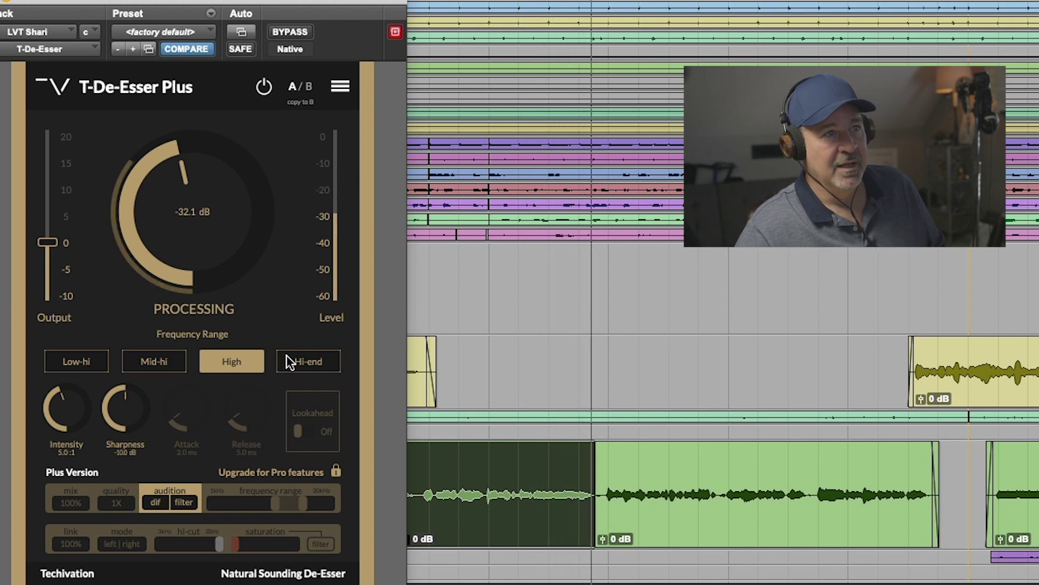
click(305, 361)
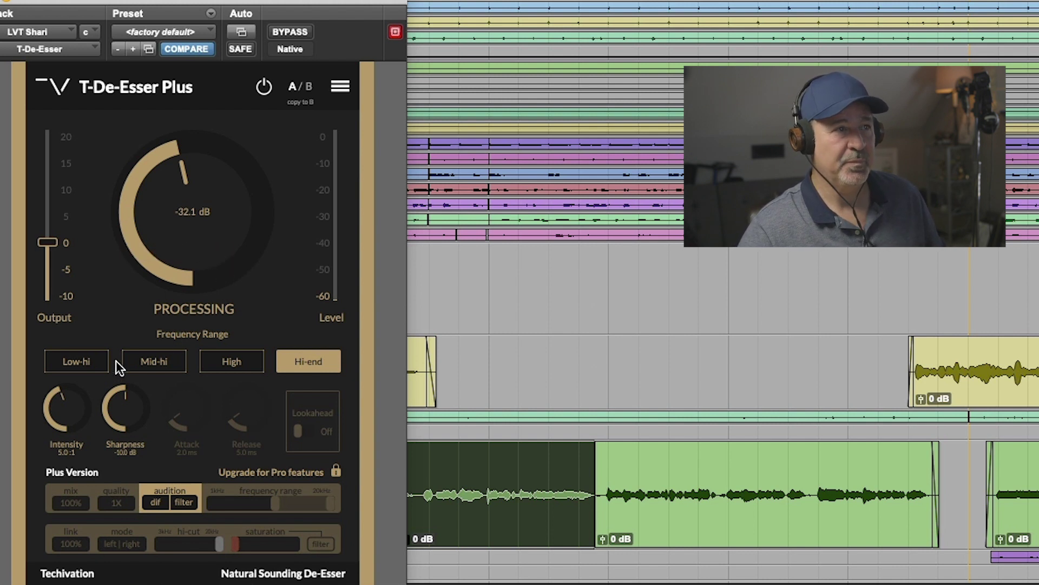
key(space)
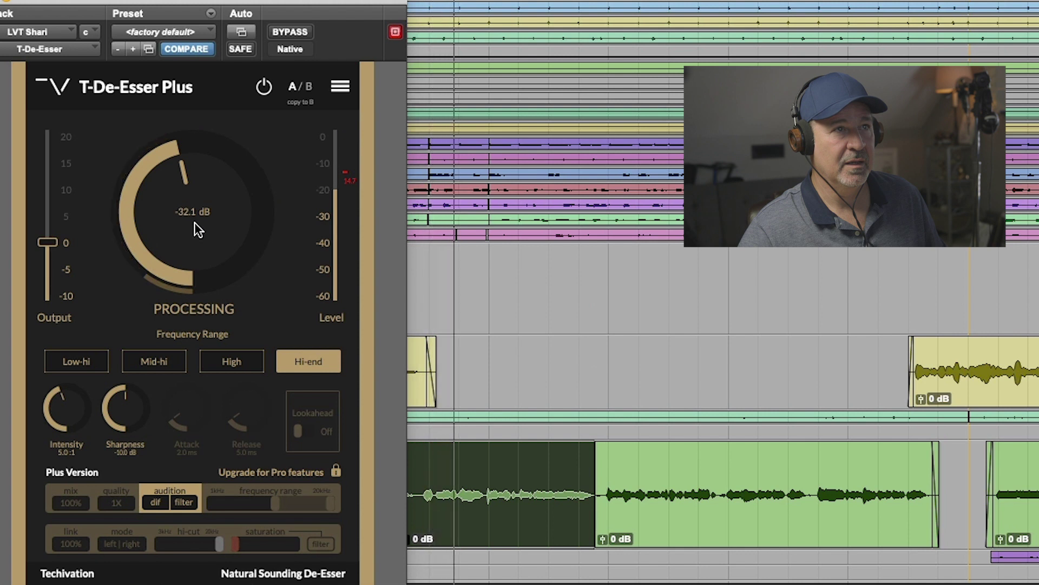
drag(175, 211, 179, 181)
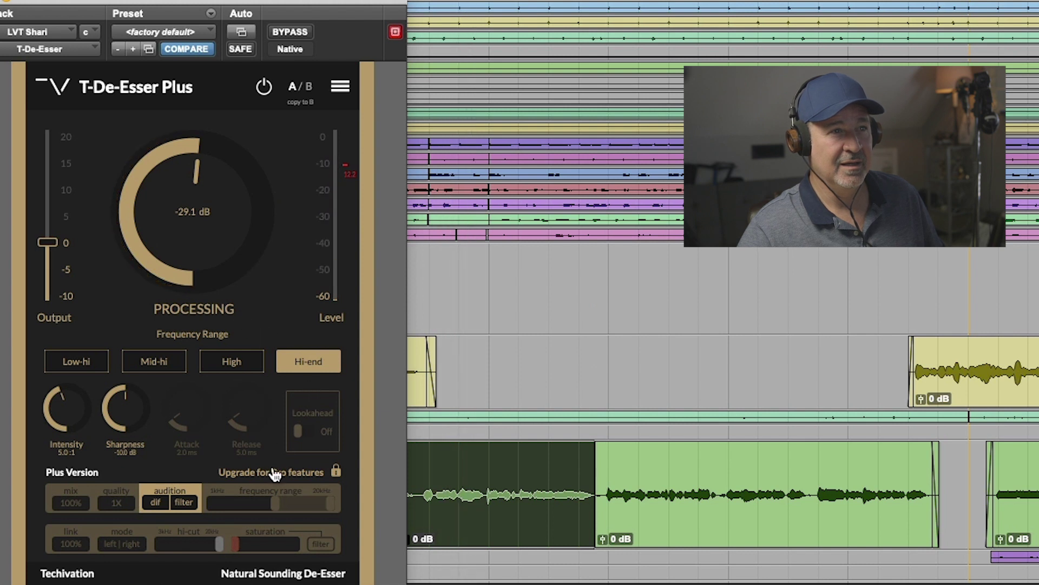
Enable the 'dif' audition and briefly play to hear only the removed sibilance.
click(156, 503)
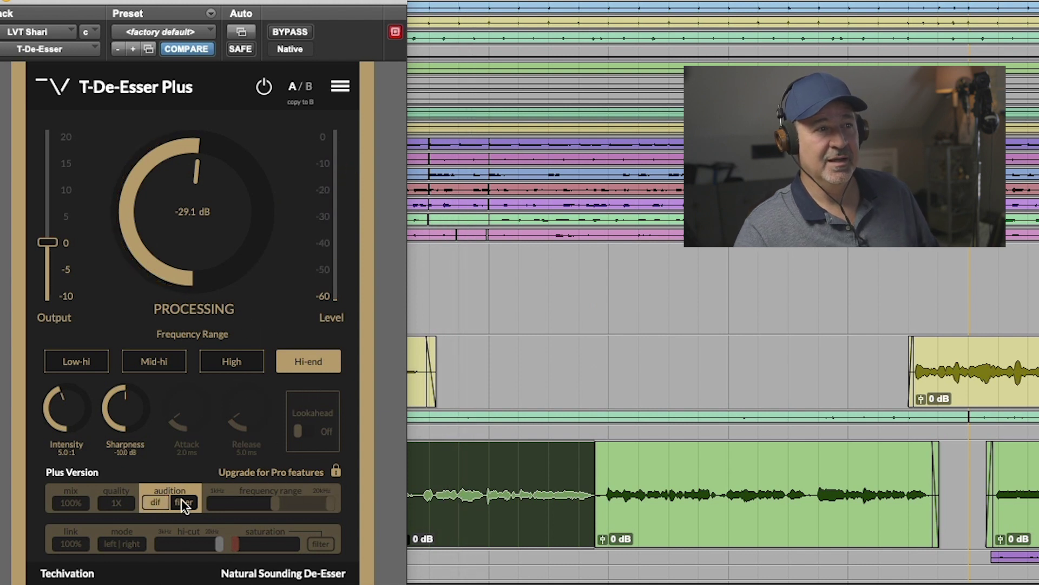
key(space)
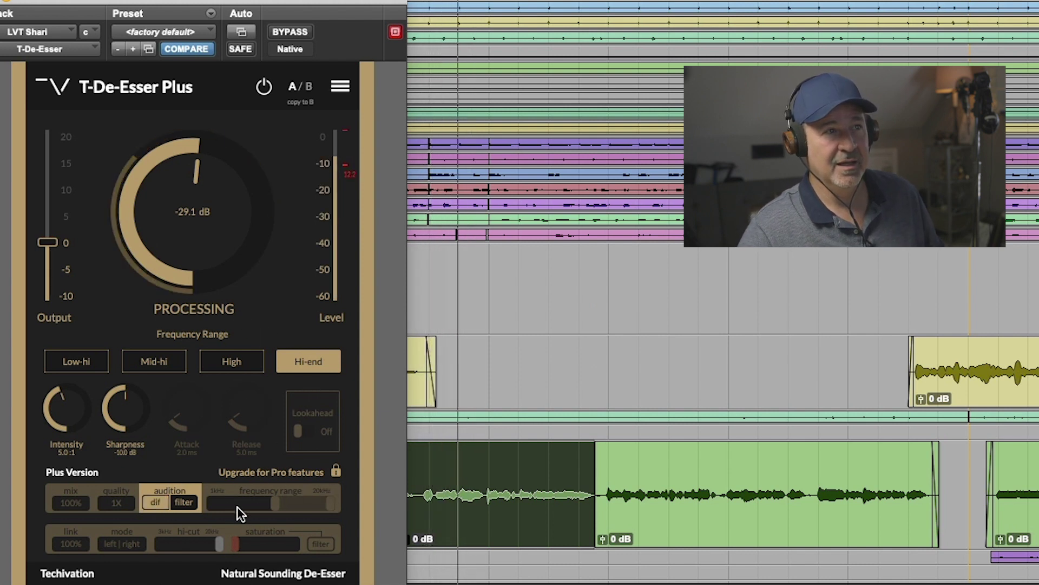
key(space)
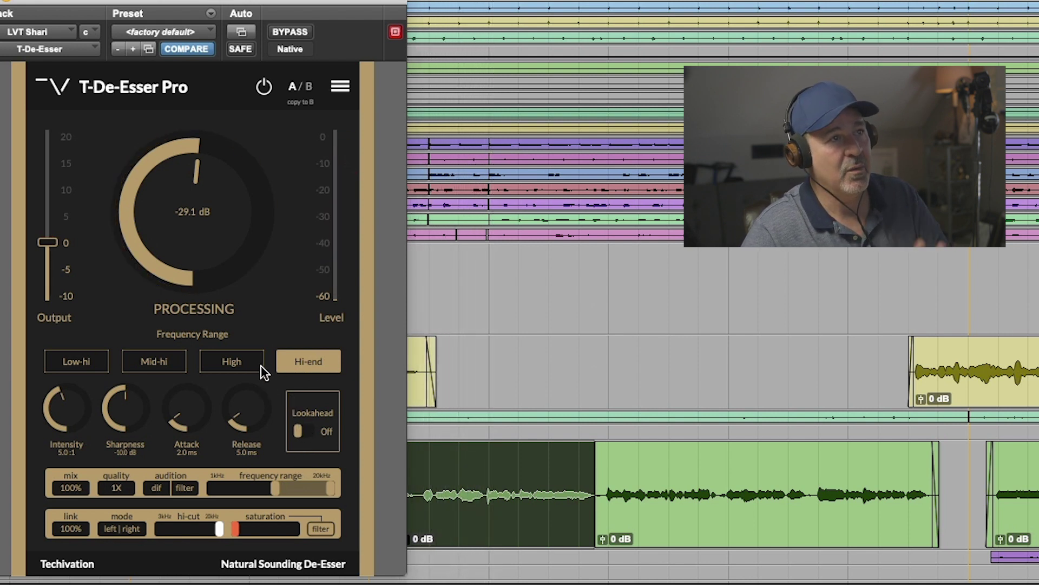
click(239, 361)
click(149, 360)
click(238, 361)
click(296, 360)
drag(271, 485, 183, 482)
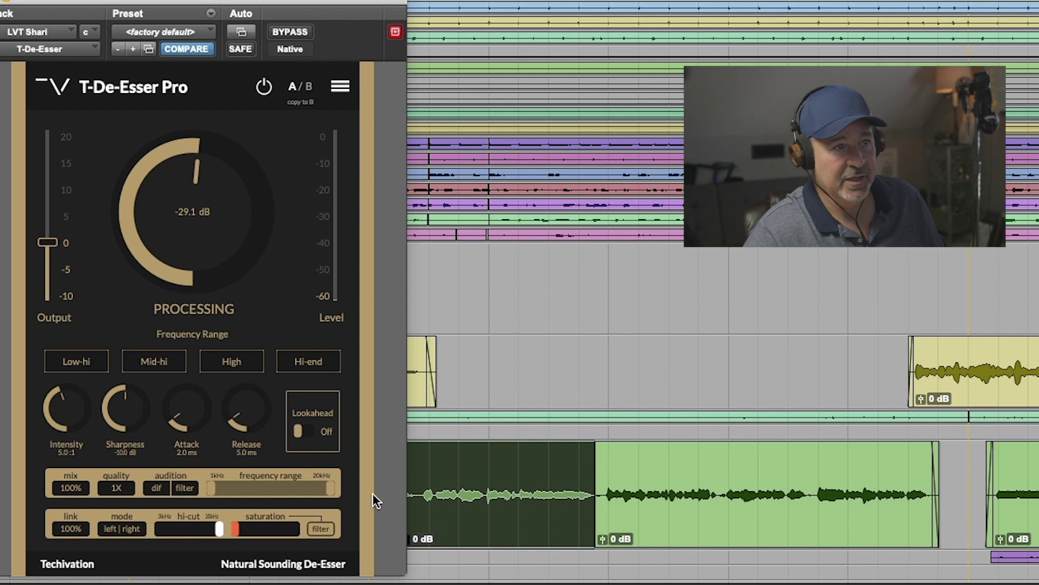
key(space)
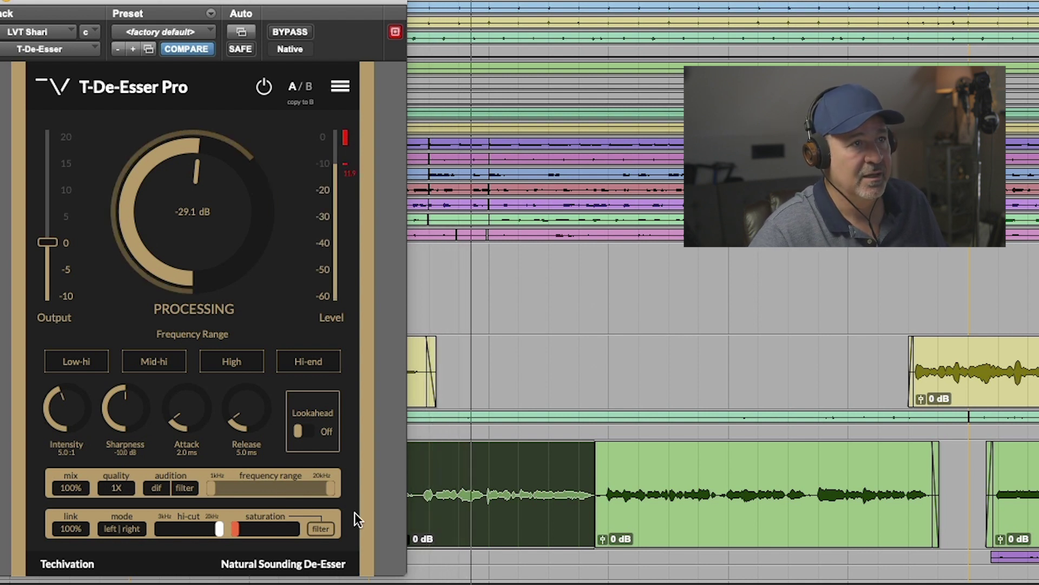
key(space)
click(301, 362)
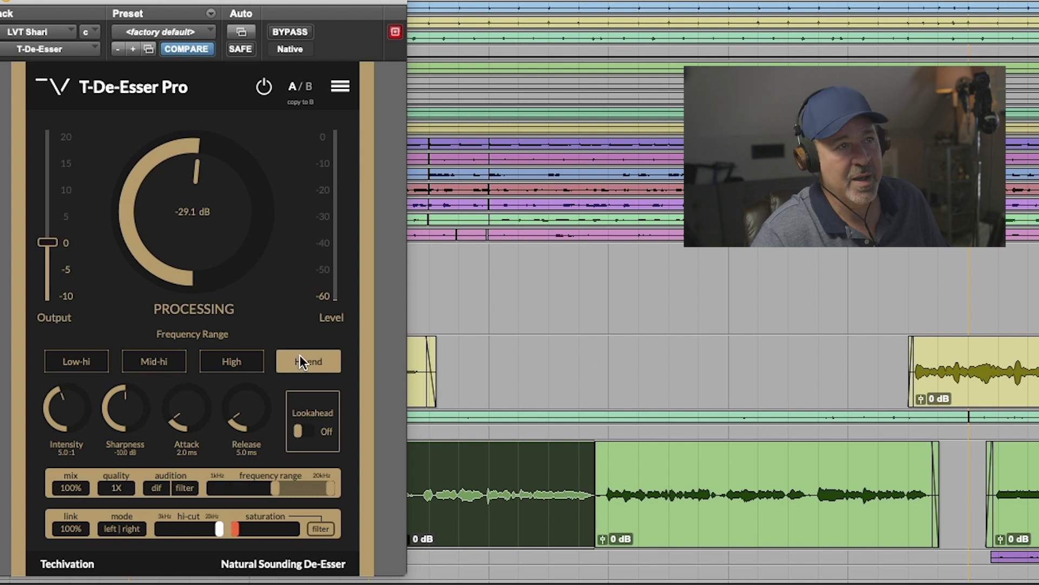
mouse_move(272, 486)
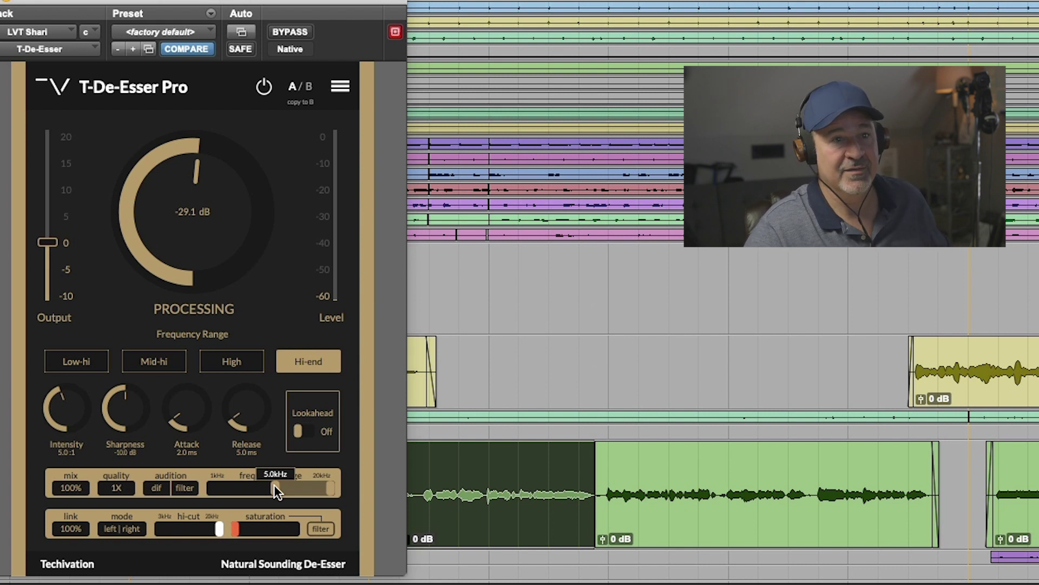
drag(274, 486, 246, 487)
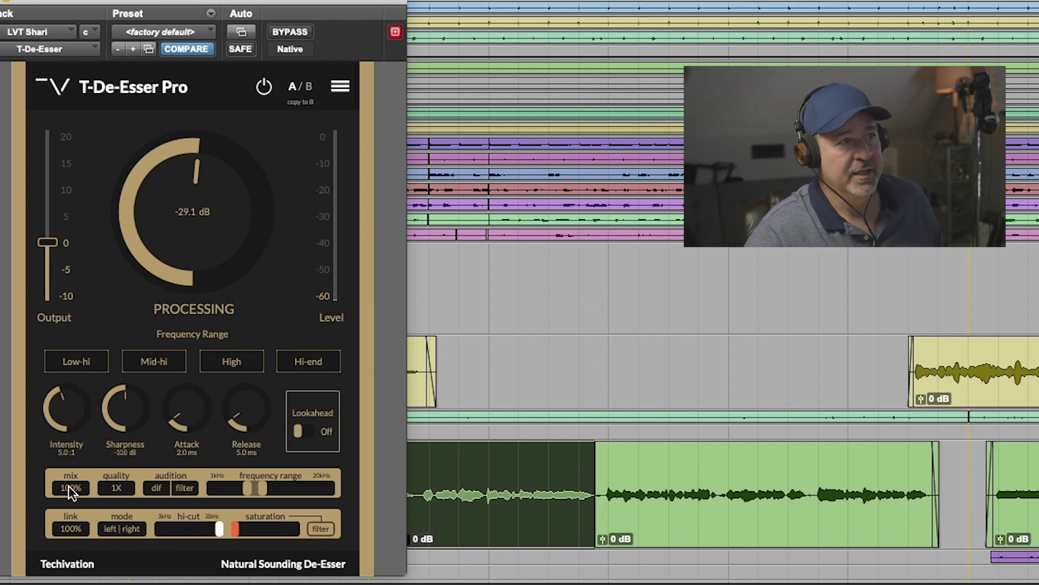
drag(70, 486, 70, 528)
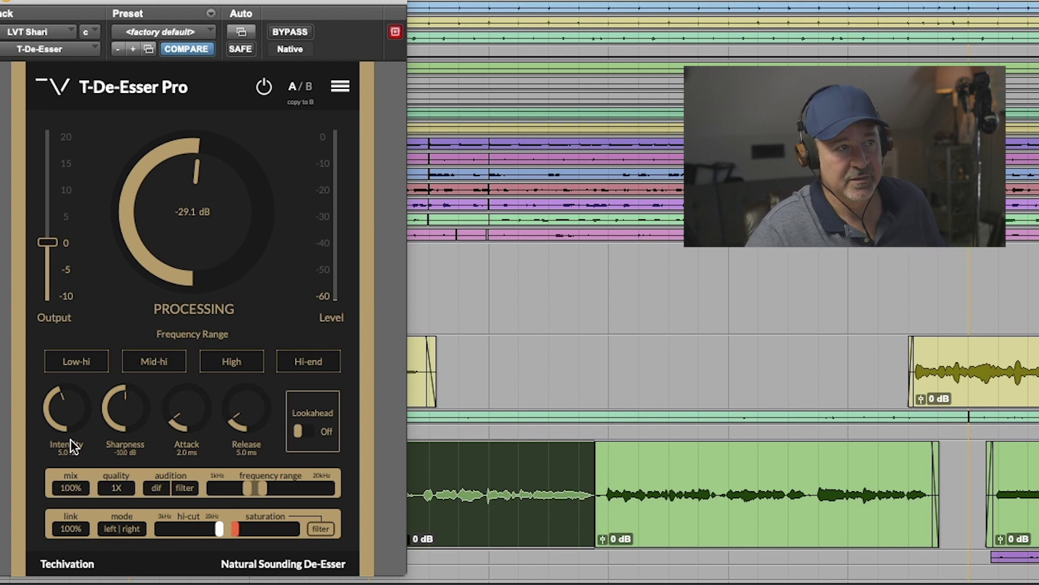
click(314, 362)
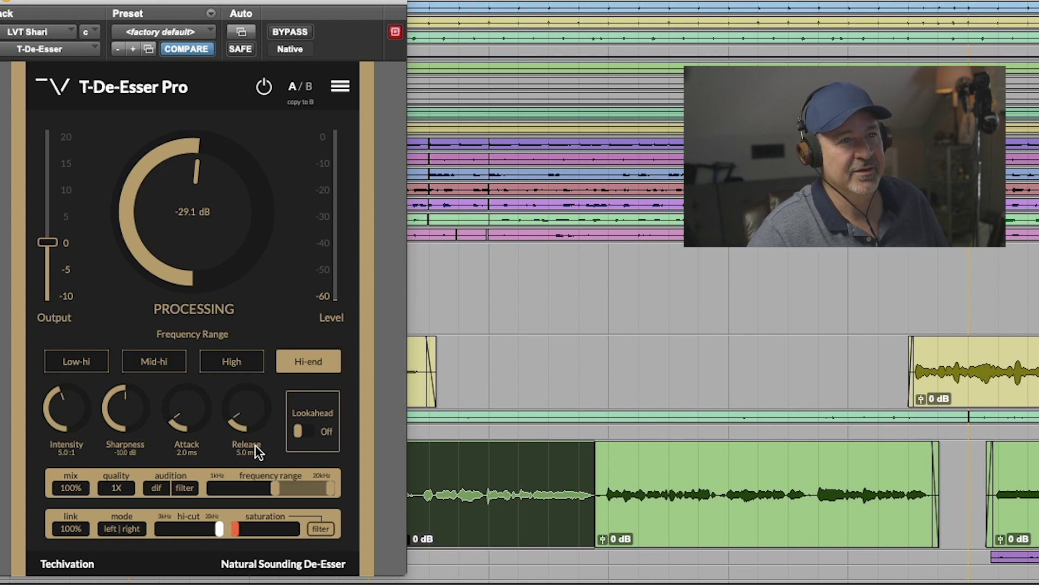
key(space)
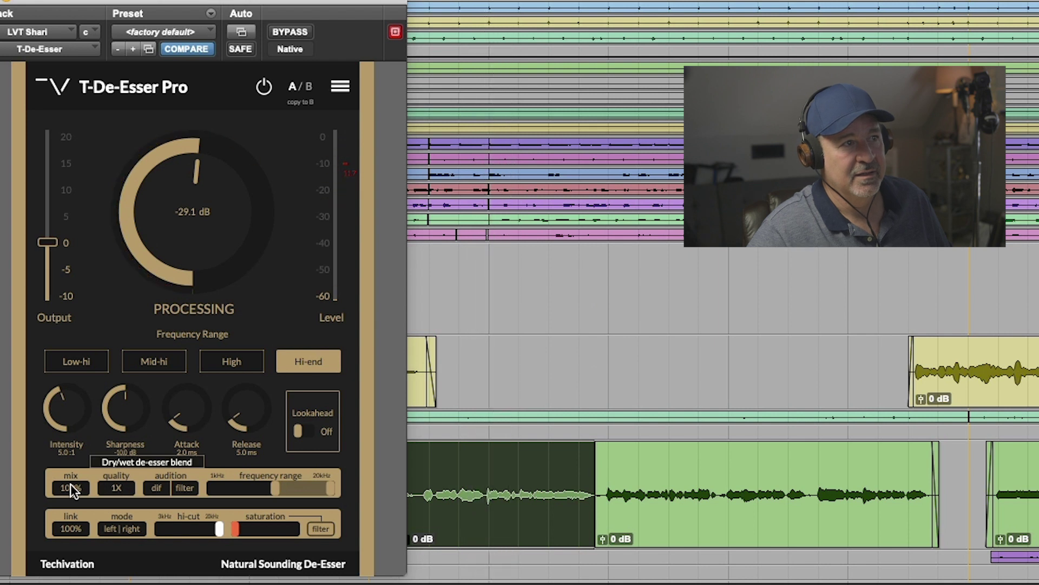
Lower the dry/wet mix to 75% and A/B it against the bypassed vocal, then stop playback.
drag(70, 483, 71, 548)
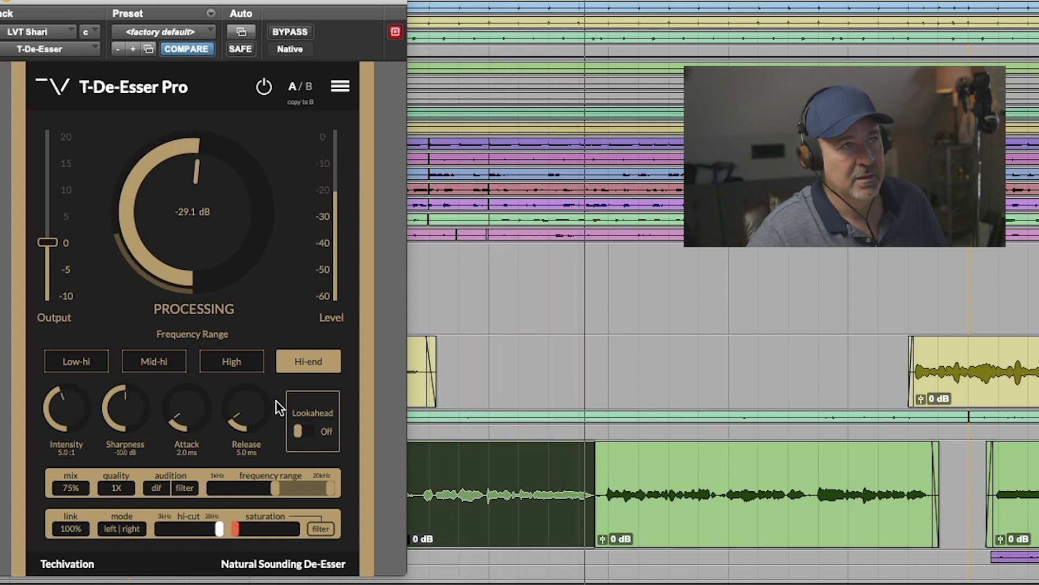
click(286, 32)
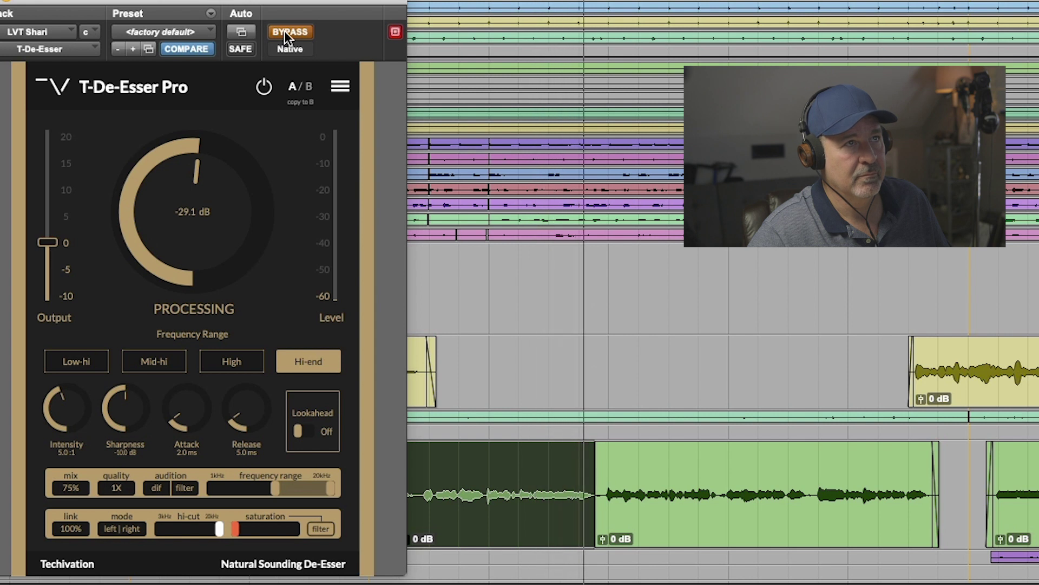
click(287, 32)
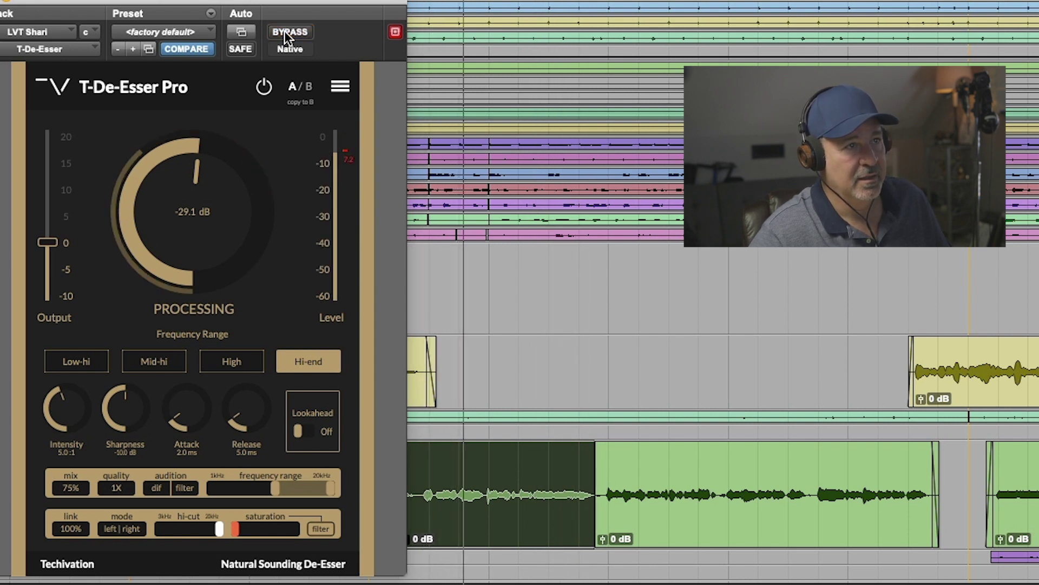
key(space)
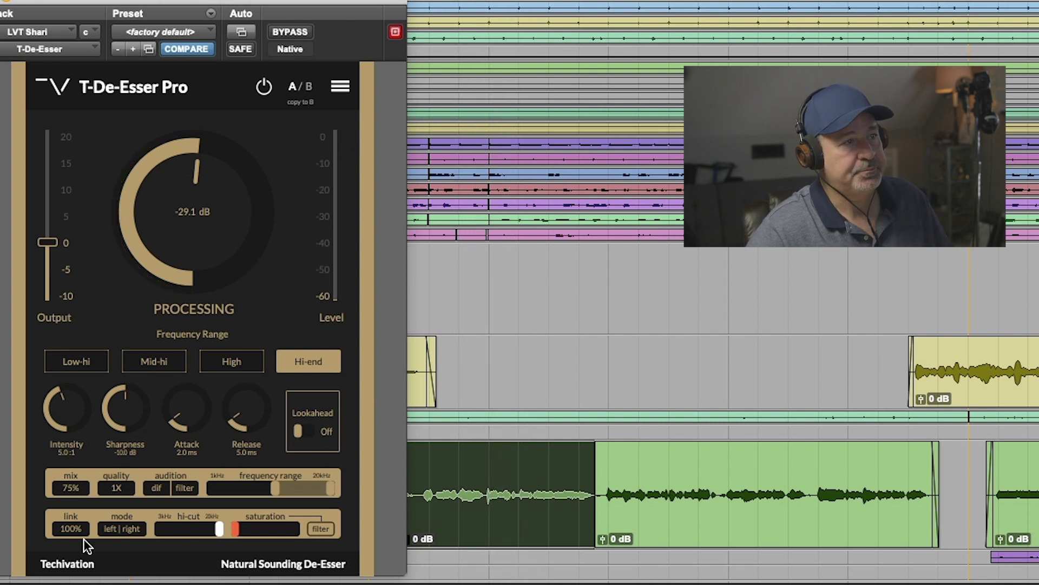
Switch to mid/side mode and audition a 3.0 kHz hi-cut before returning it to 20.0 kHz.
click(117, 528)
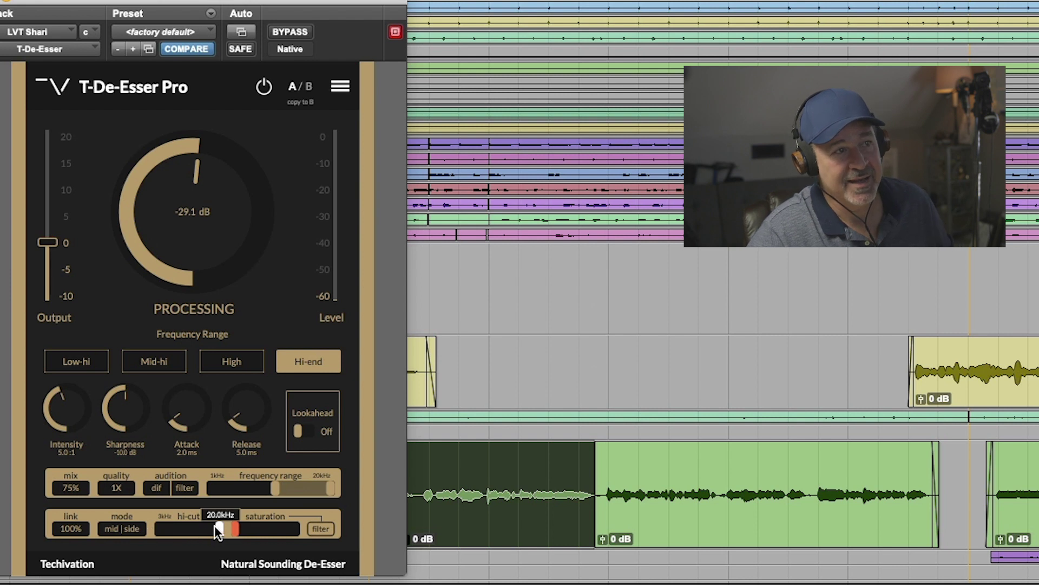
drag(215, 525, 170, 524)
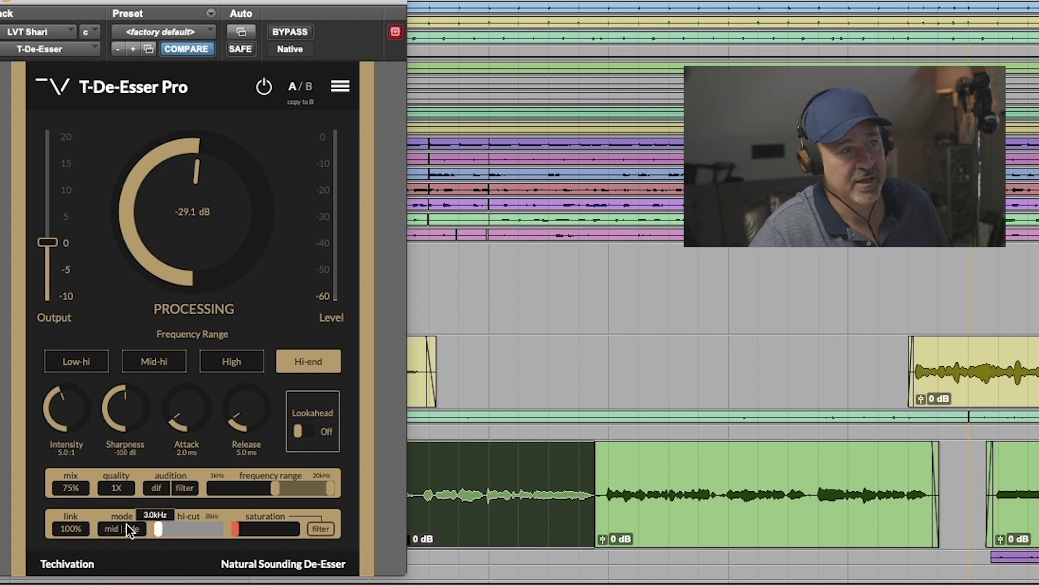
key(space)
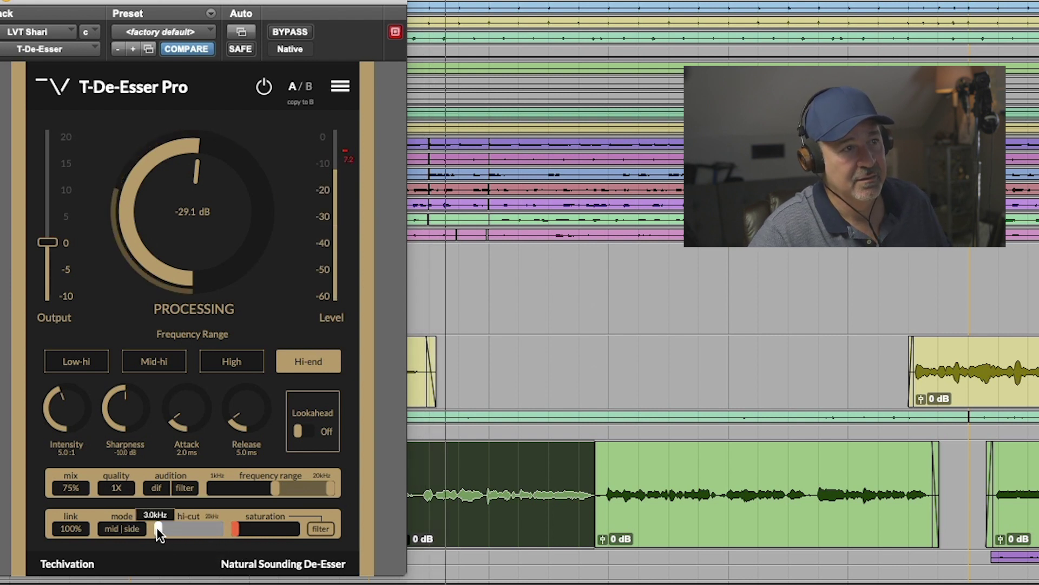
drag(157, 527, 219, 529)
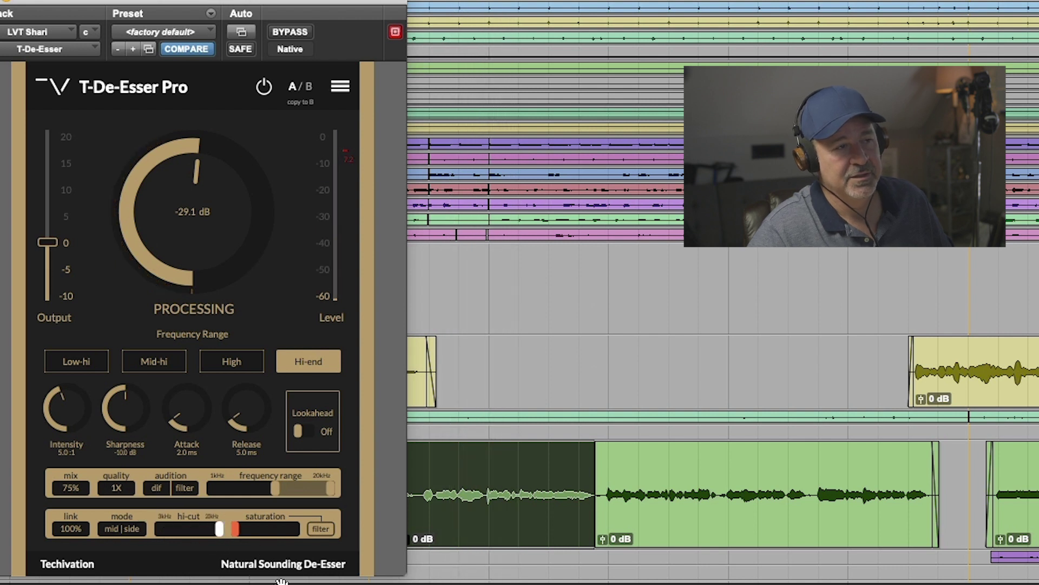
mouse_move(220, 529)
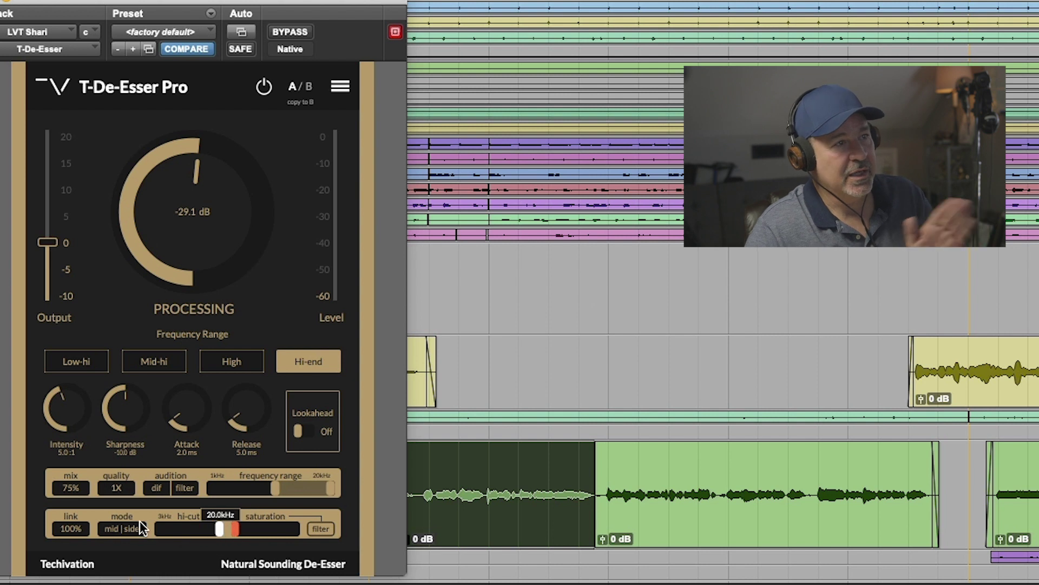
Restore the mix to 100%, add about 57% saturation with filter-only off, and play.
drag(72, 489, 94, 313)
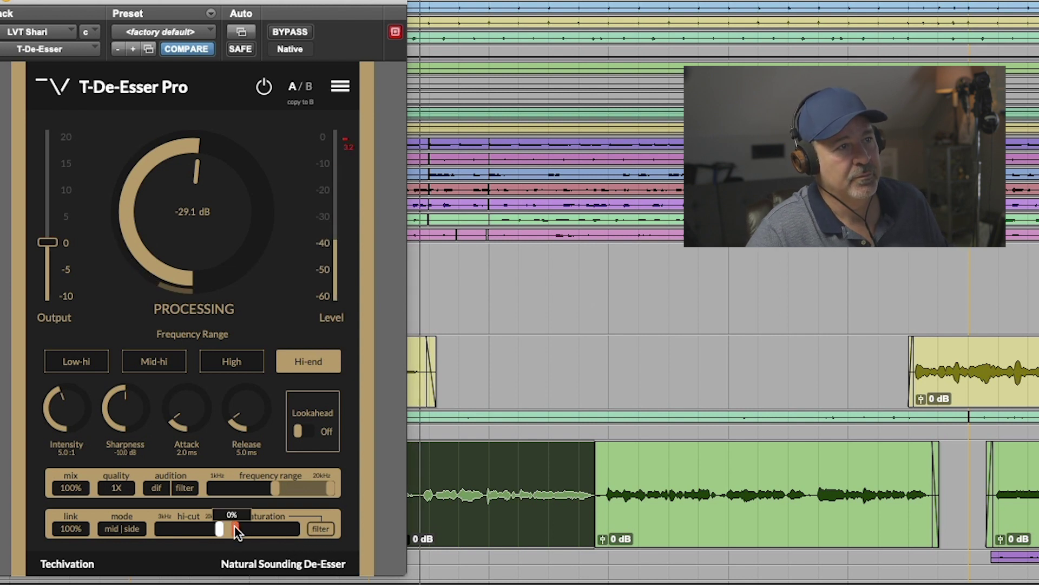
drag(235, 527, 275, 532)
click(321, 528)
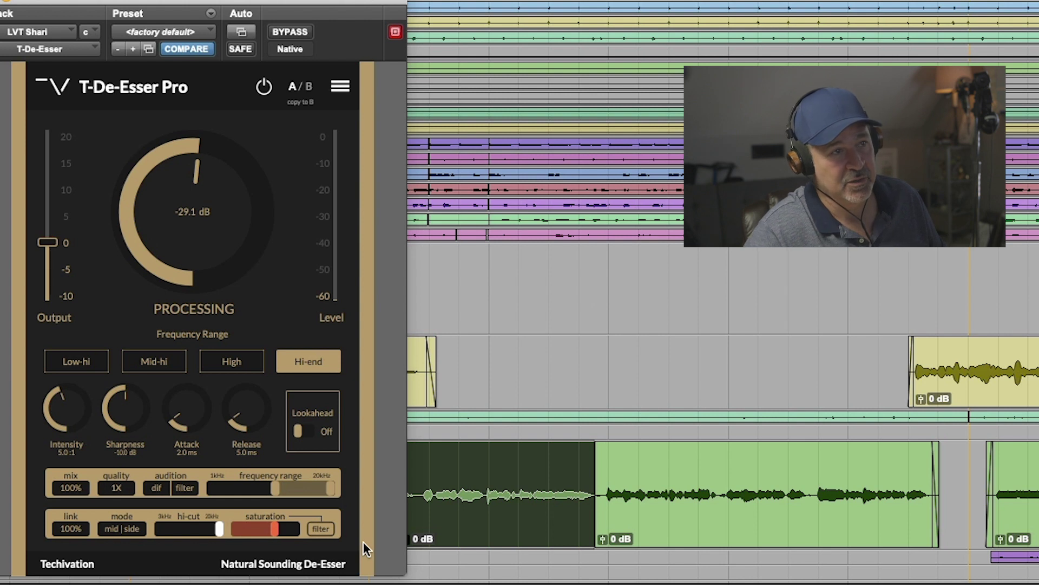
mouse_move(269, 526)
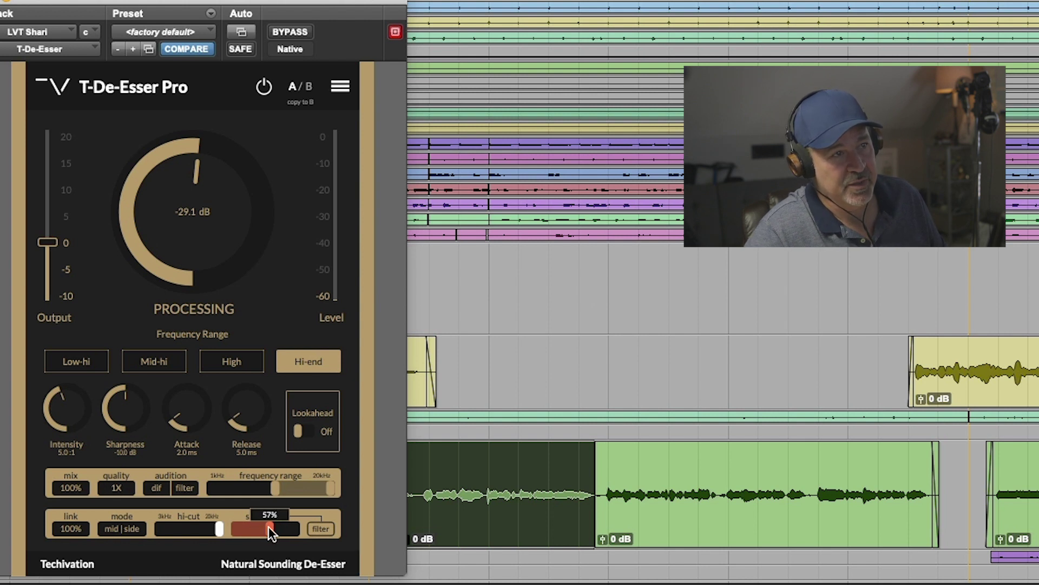
drag(269, 526, 274, 528)
key(space)
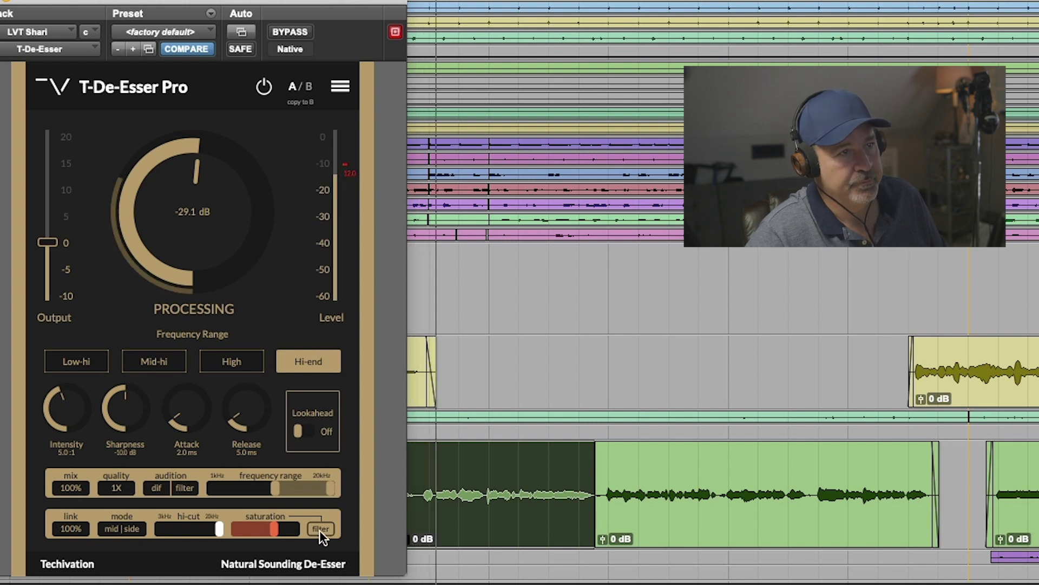
Turn on filter-range-only saturation and play the vocal to hear the result.
key(space)
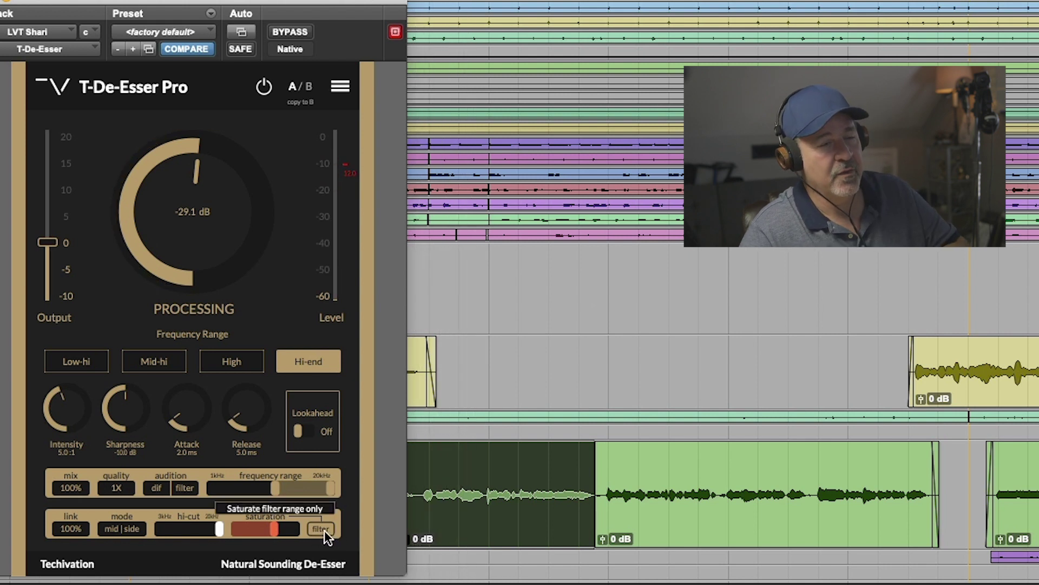
click(323, 529)
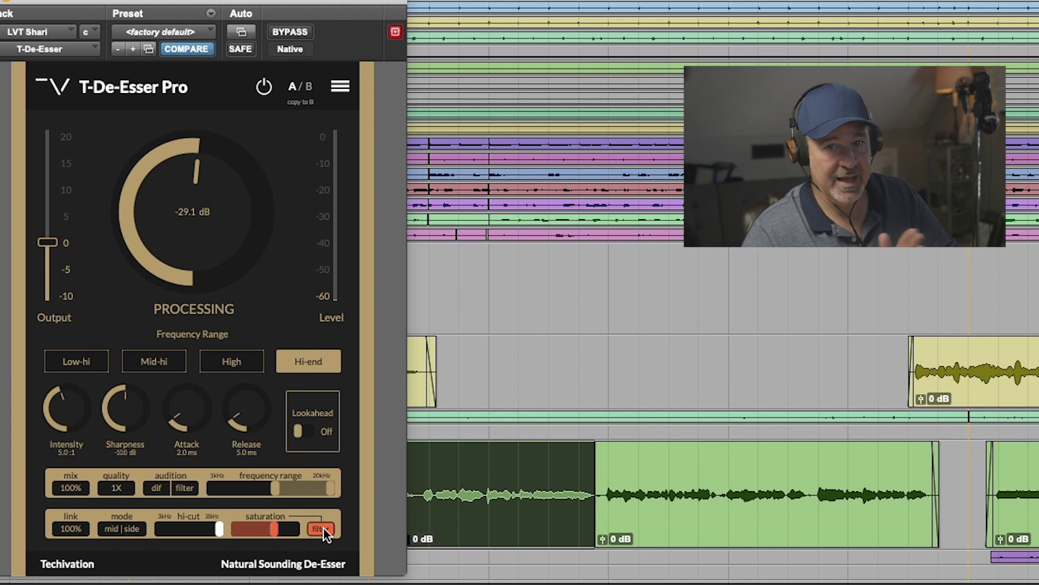
key(space)
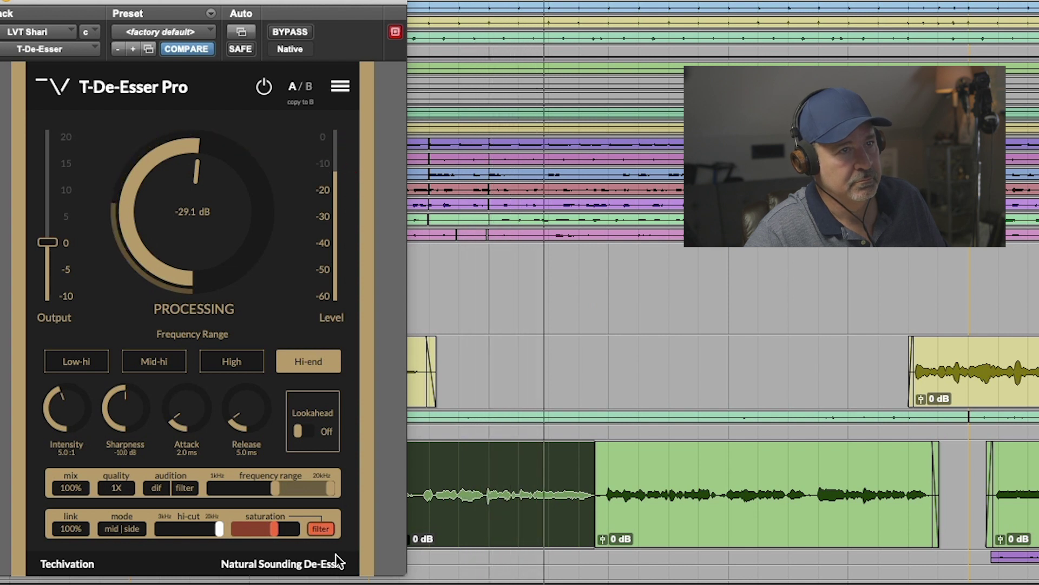
key(space)
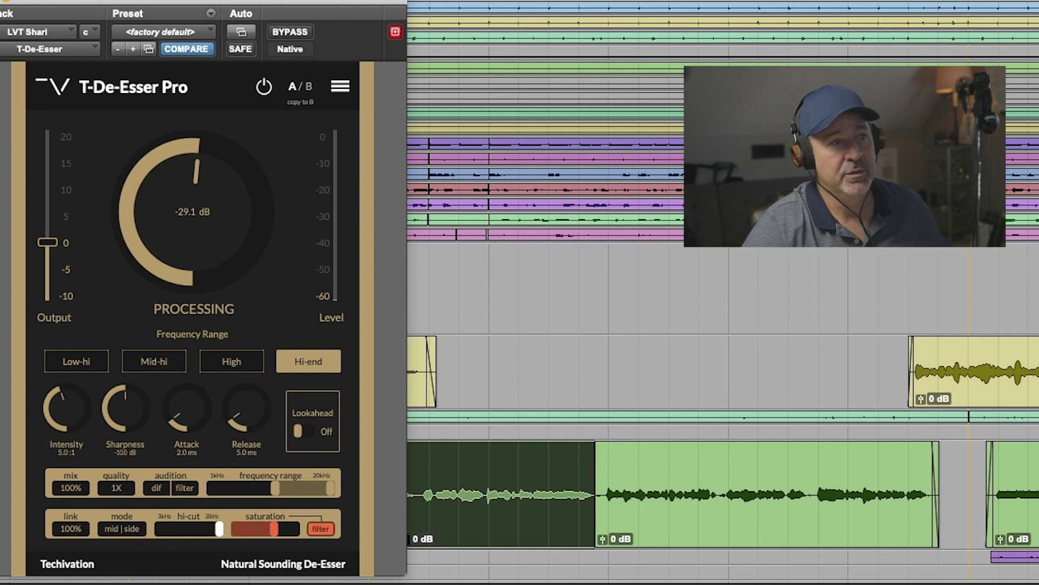
Pick the High range preset, then shift the frequency range down to Mid-hi.
click(237, 362)
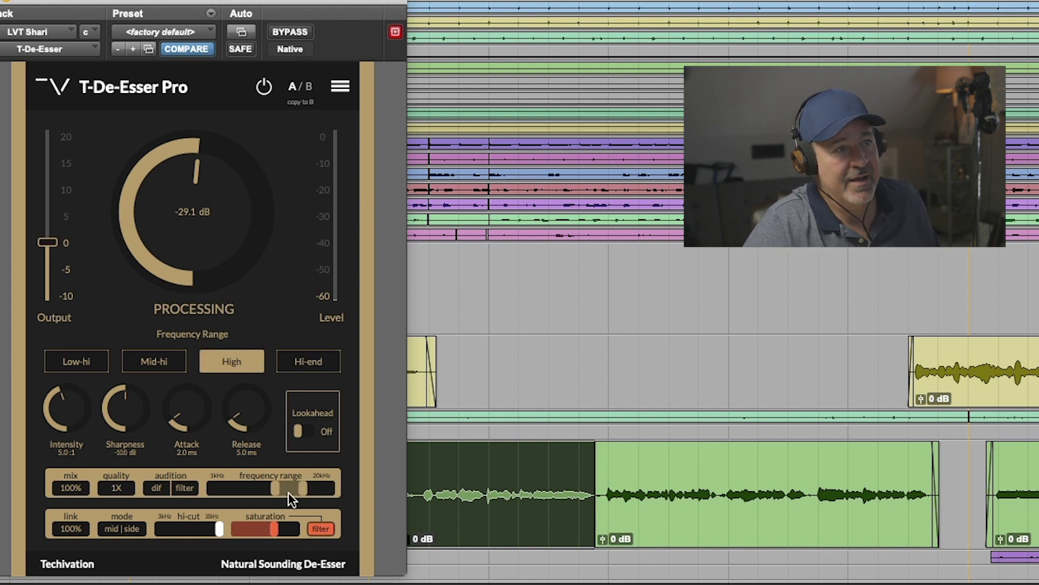
mouse_move(284, 485)
mouse_down()
mouse_move(261, 487)
mouse_move(271, 490)
mouse_up()
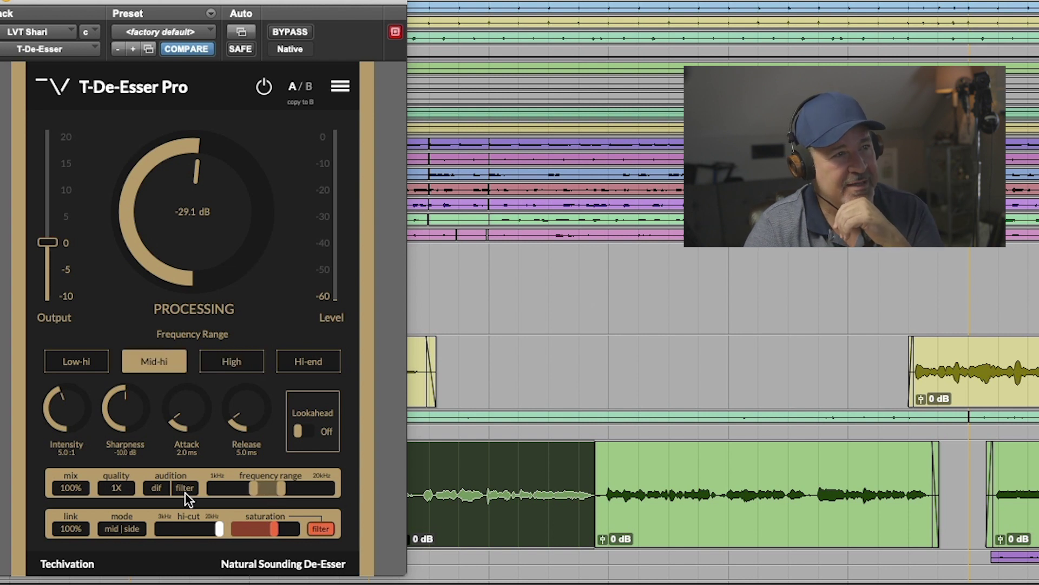